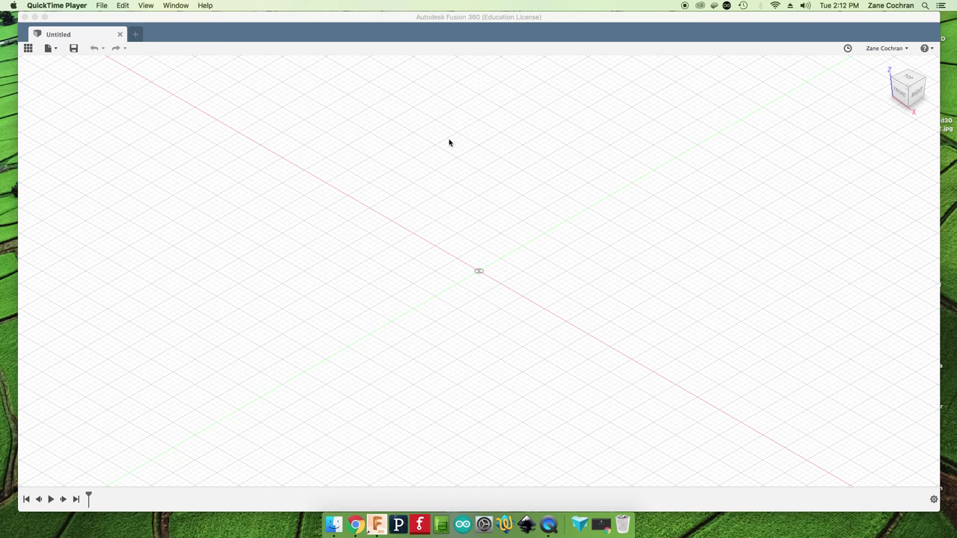
Bring the Fusion 360 window to the front as the active application.
click(211, 33)
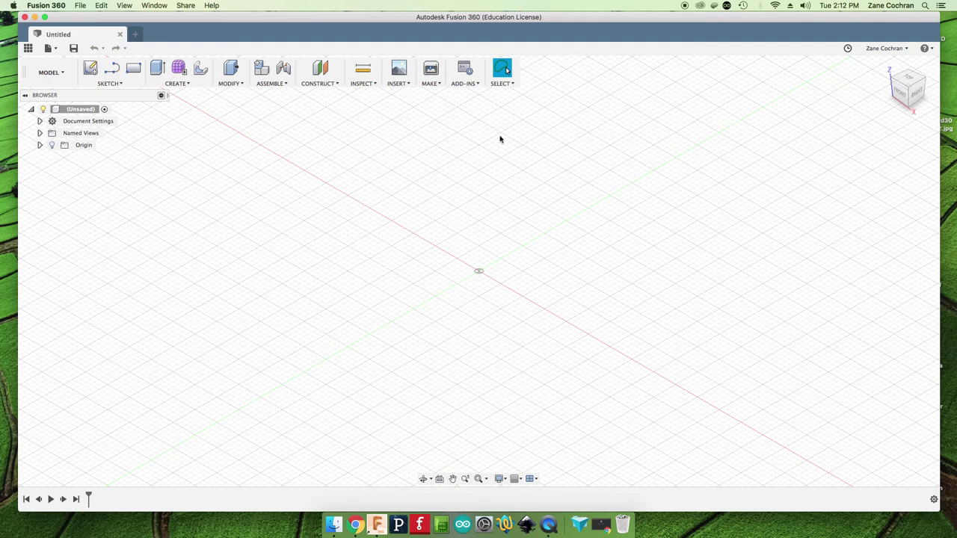
click(890, 50)
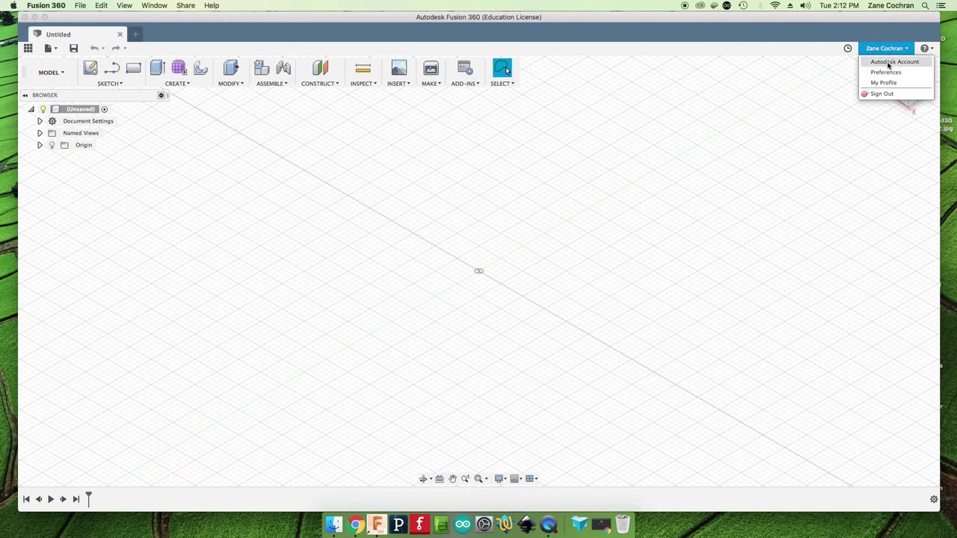
click(888, 73)
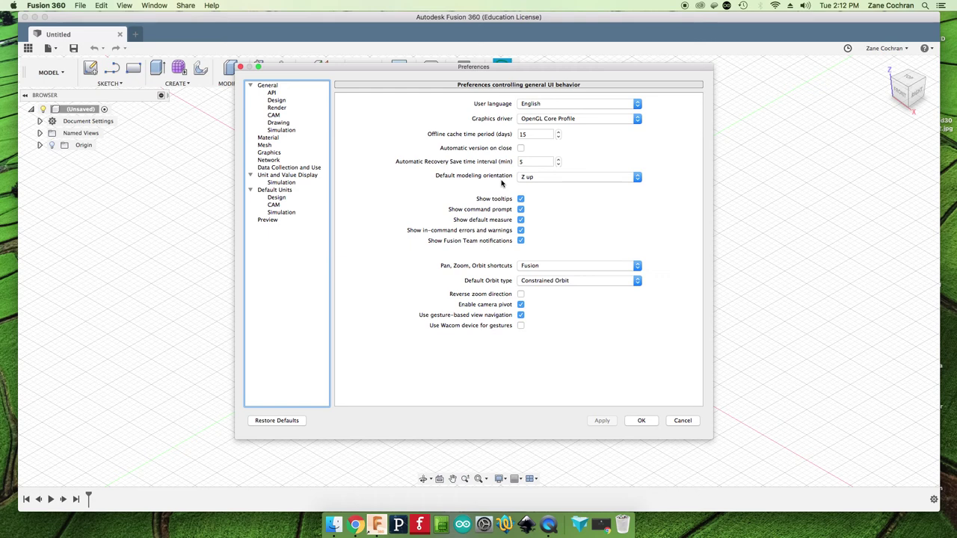
click(540, 181)
click(535, 181)
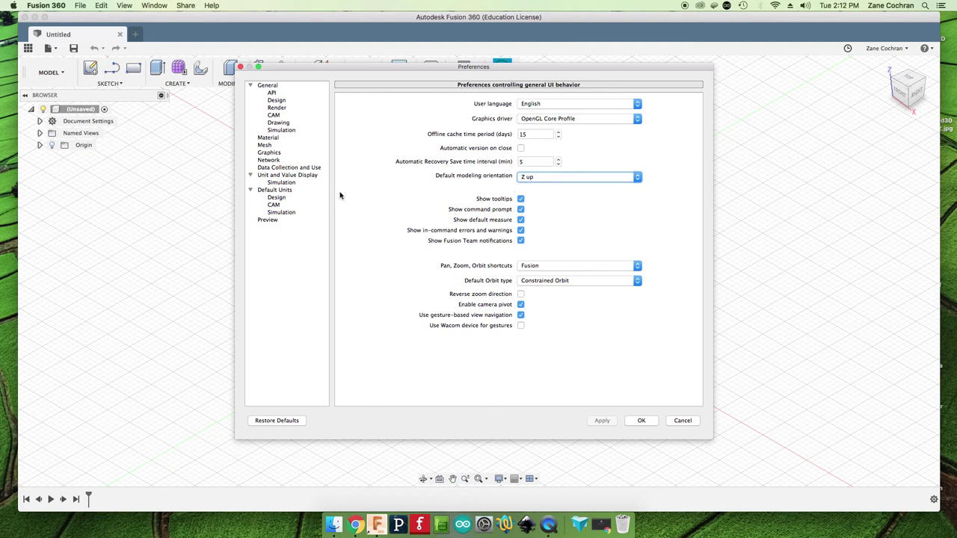
click(273, 205)
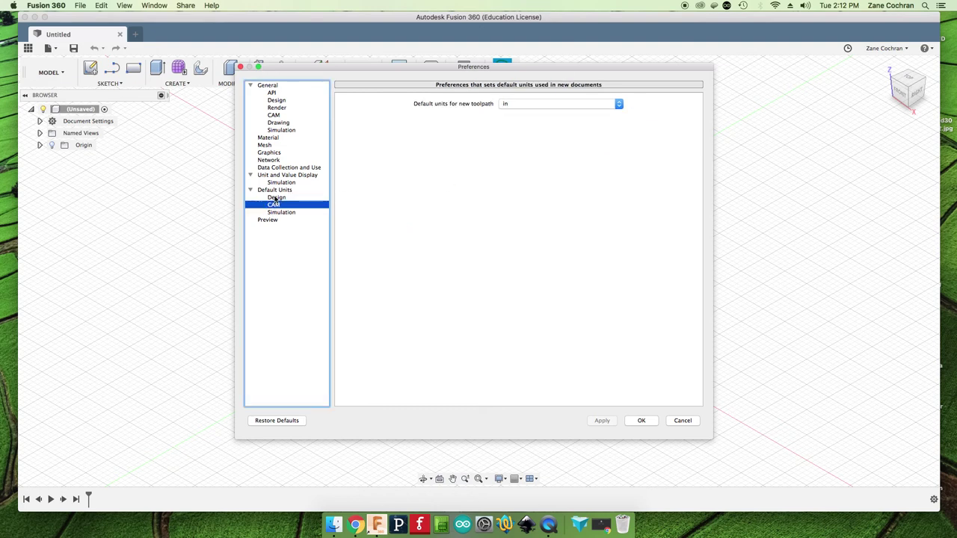
click(275, 191)
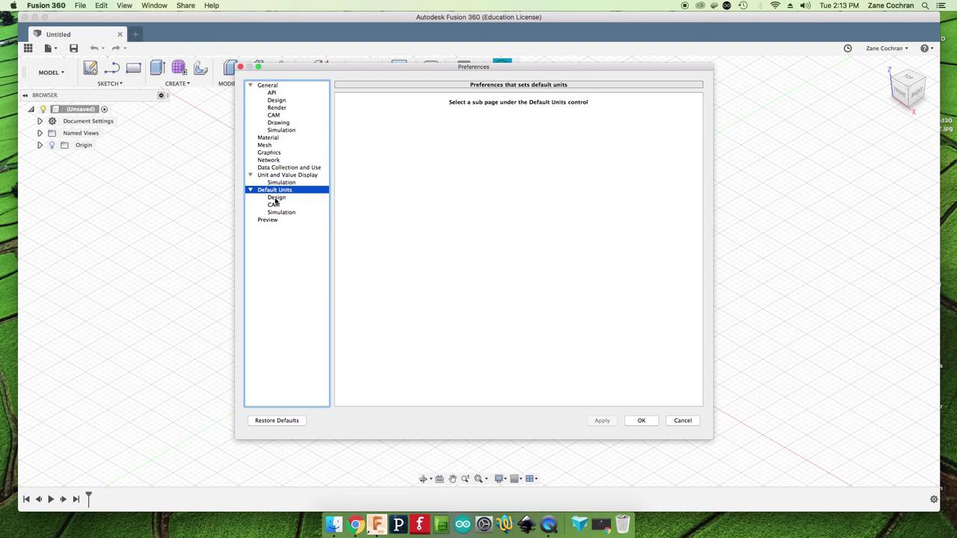
click(276, 198)
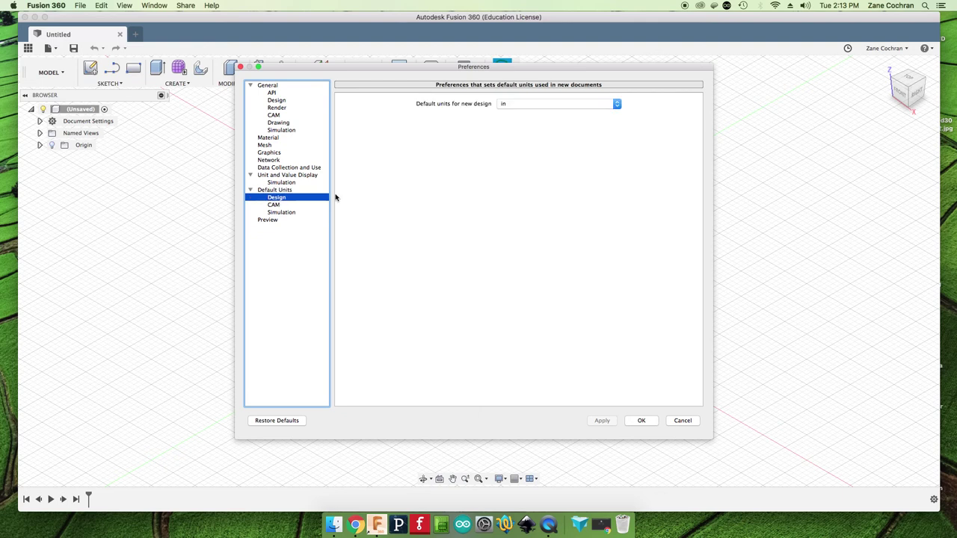
click(278, 205)
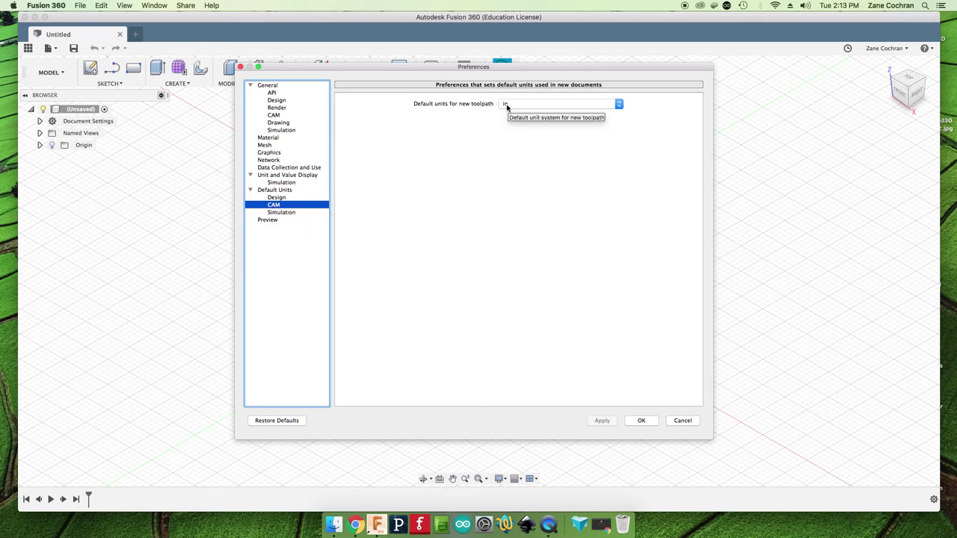
click(278, 197)
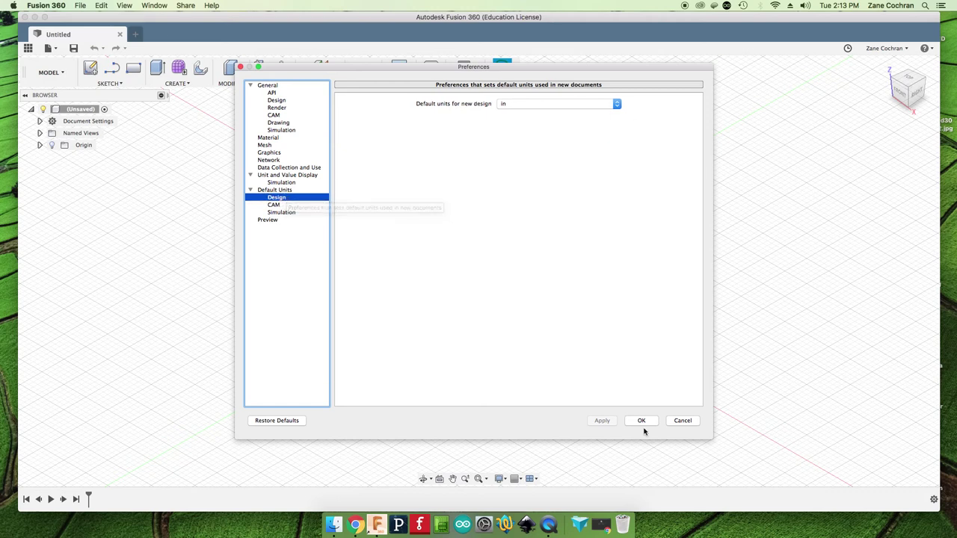
click(641, 421)
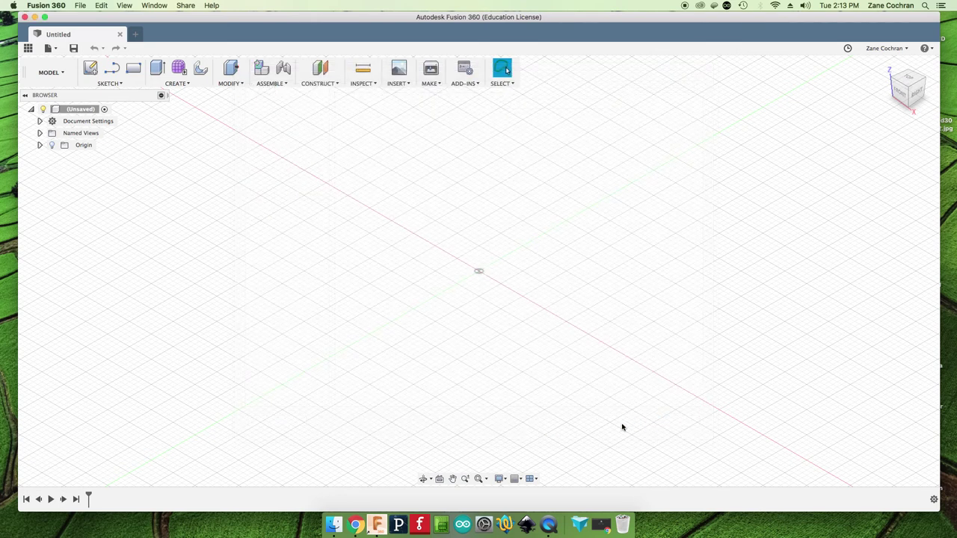
Start a new design in the Model workspace and begin a sketch on the XY ground plane.
click(136, 34)
click(64, 78)
click(64, 100)
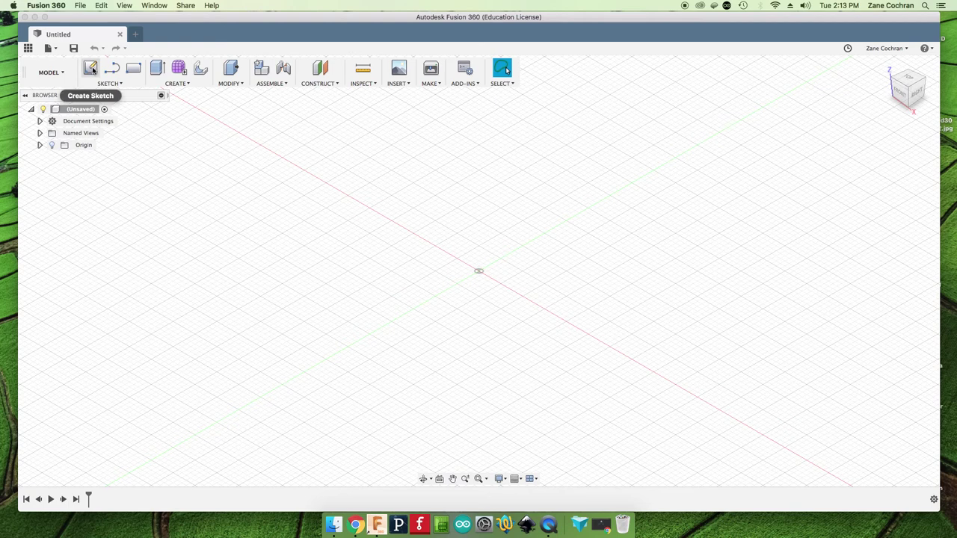
click(90, 68)
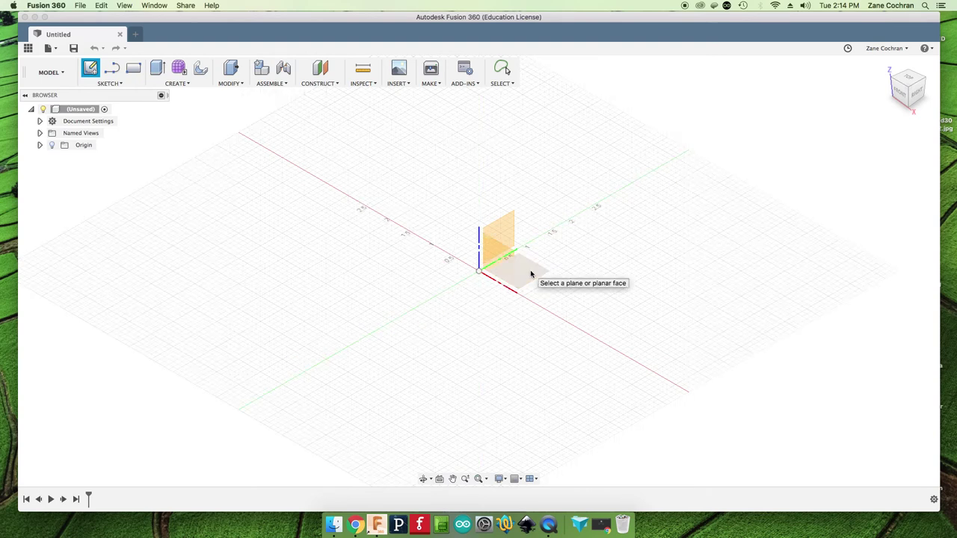
click(531, 274)
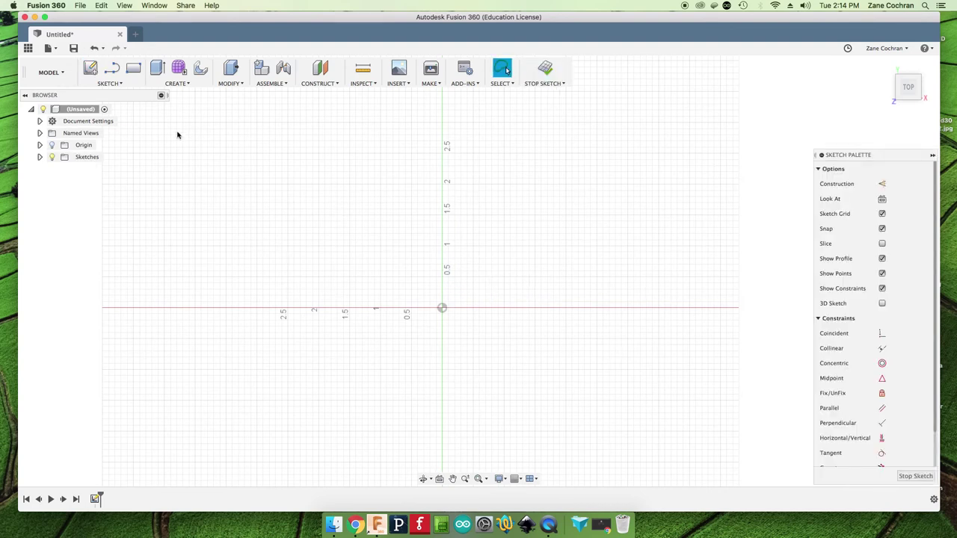
Draw a first rectangle from the origin, then undo the mistaken small rectangle.
click(135, 73)
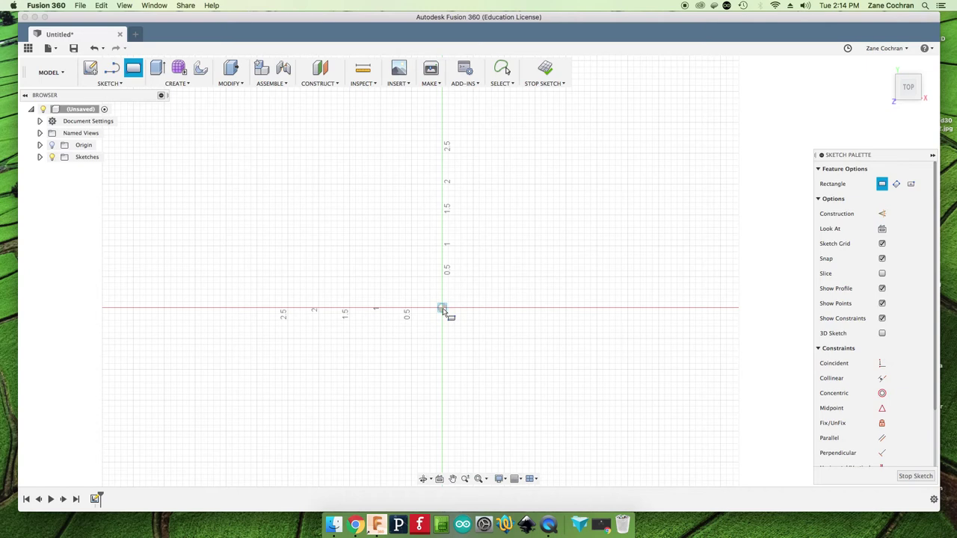
click(442, 308)
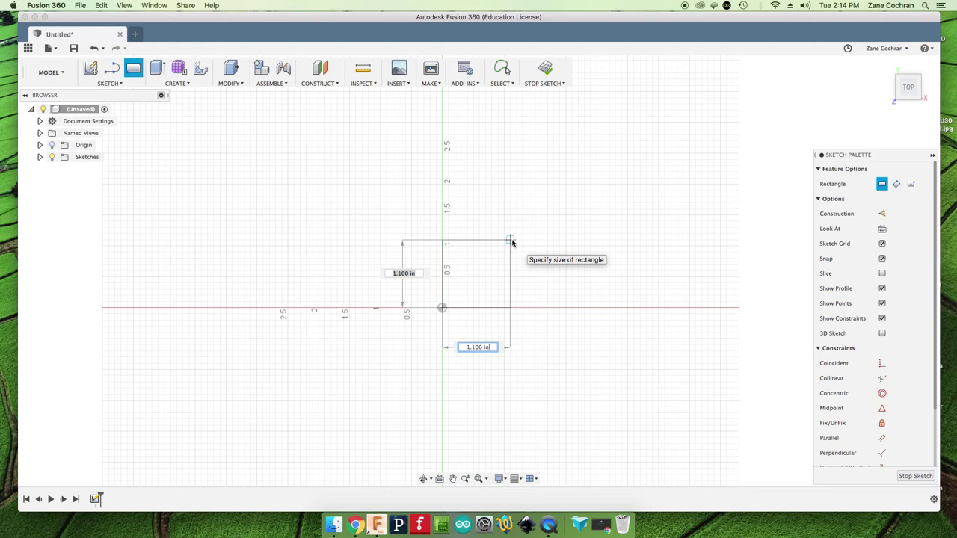
text(12)
click(483, 333)
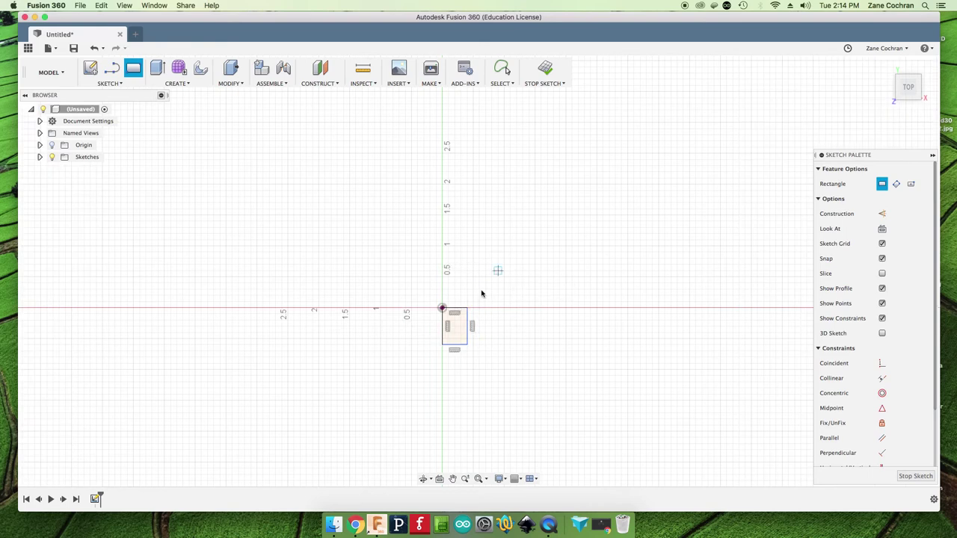
key(super+z)
key(Escape)
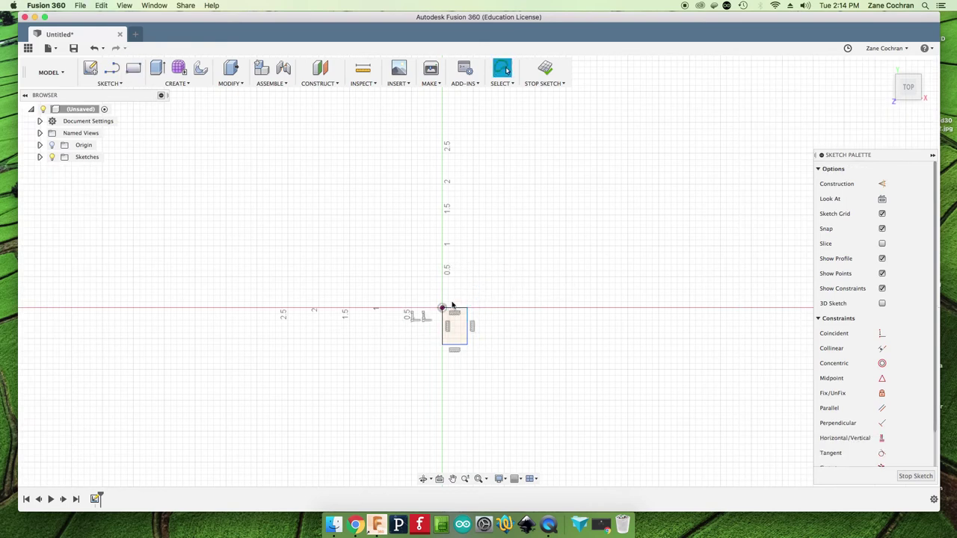
key(super+z)
Redraw the rectangle from the origin as a 12 in by 12 in square.
key(r)
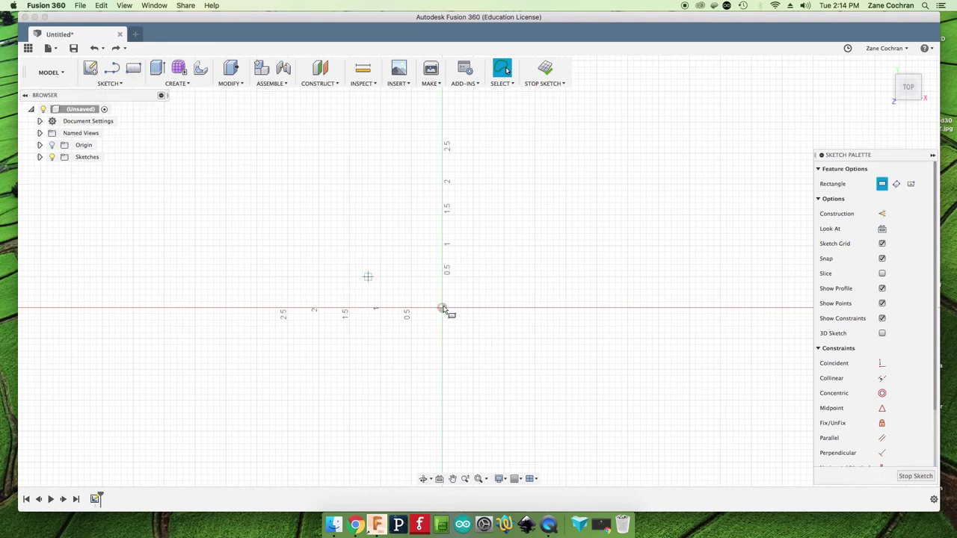
click(442, 308)
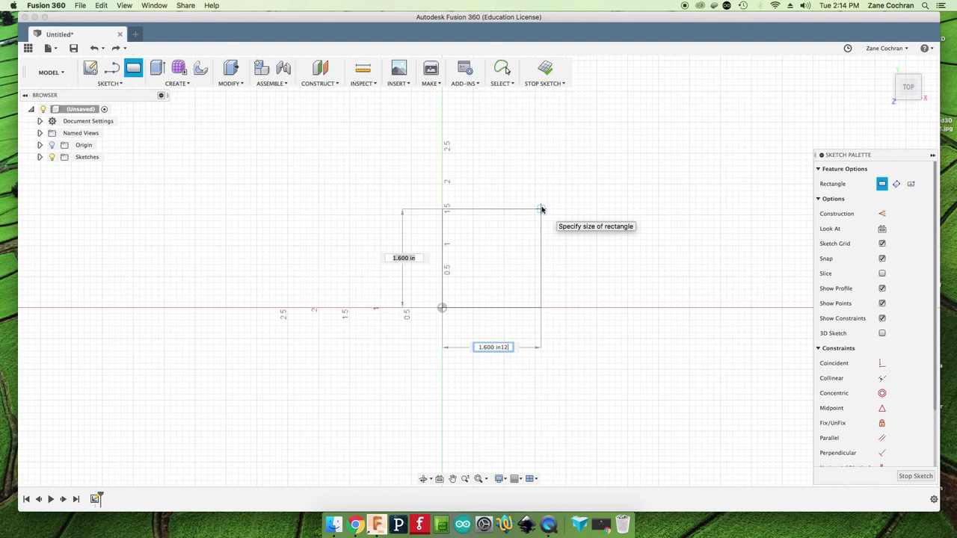
text(1)
key(BackSpace)
key(BackSpace)
key(BackSpace)
key(BackSpace)
key(BackSpace)
key(BackSpace)
key(BackSpace)
key(BackSpace)
text(2)
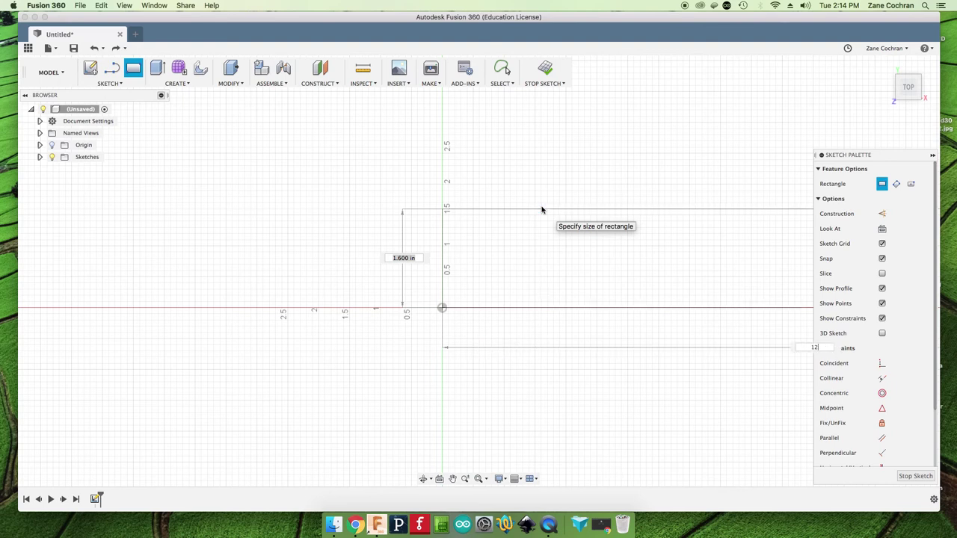
key(Tab)
key(BackSpace)
text(12)
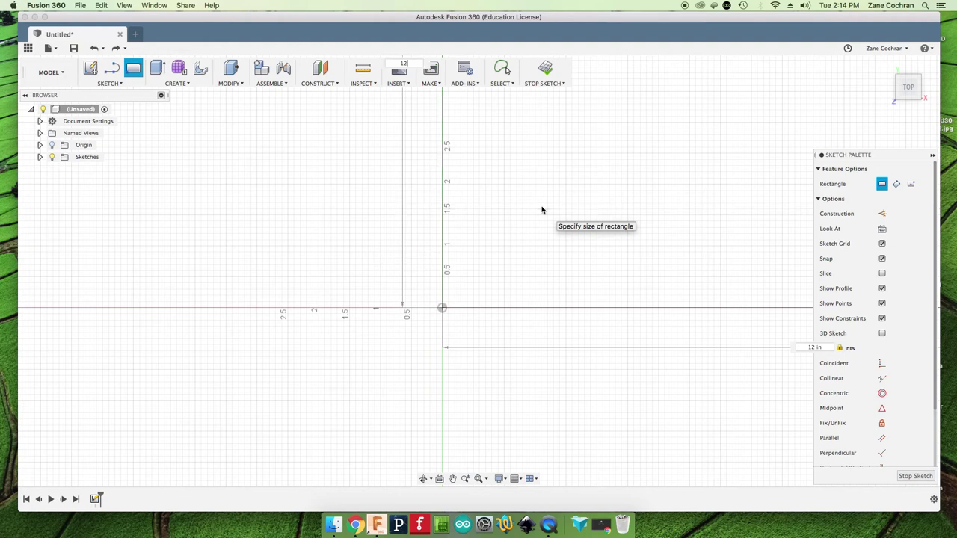
key(Return)
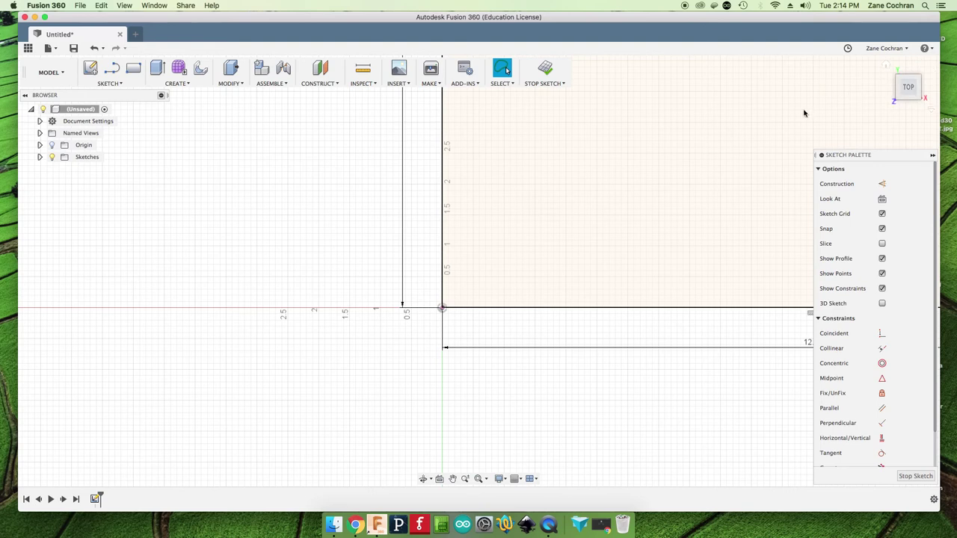
scroll(688, 180, up, 3)
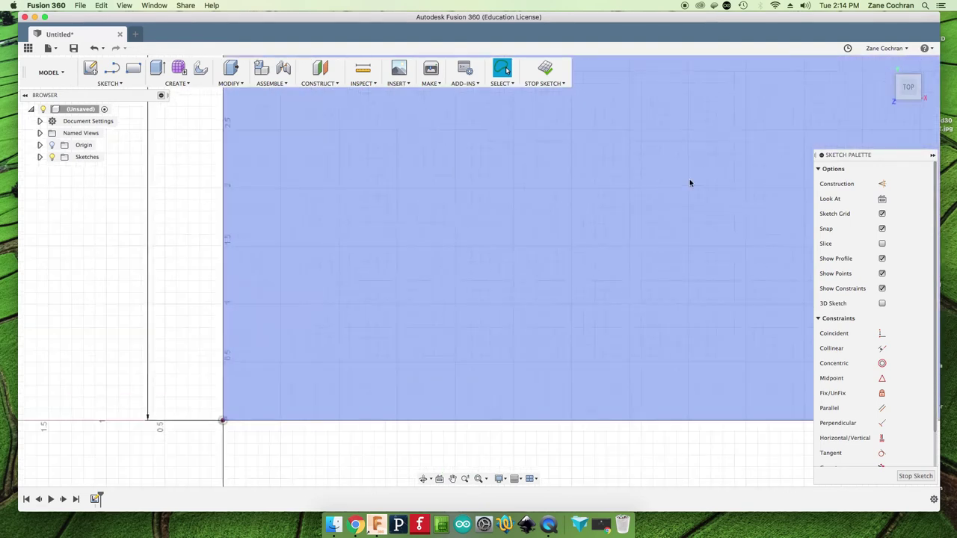
Switch to the Home view, then the Top view, and zoom to fit the whole 12 in square.
scroll(689, 183, down, 3)
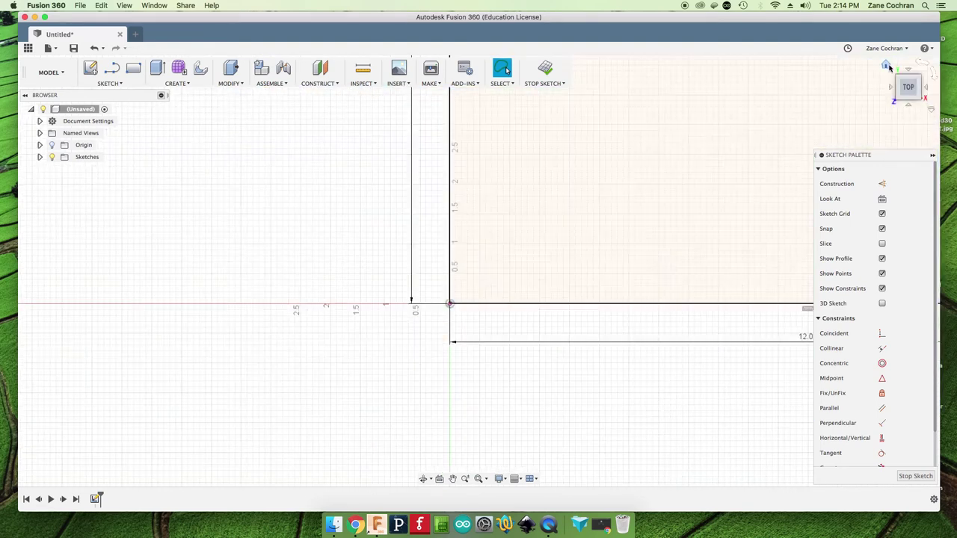
click(885, 65)
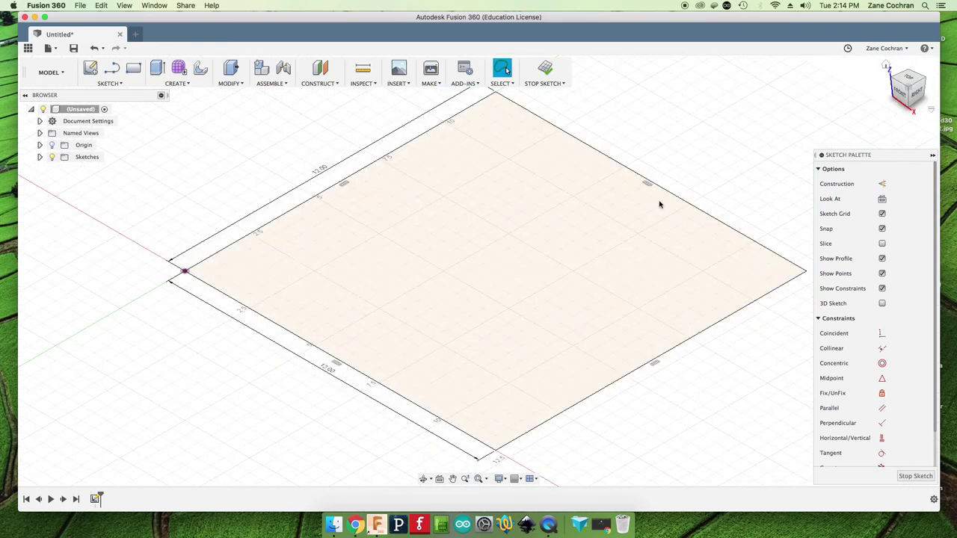
click(658, 355)
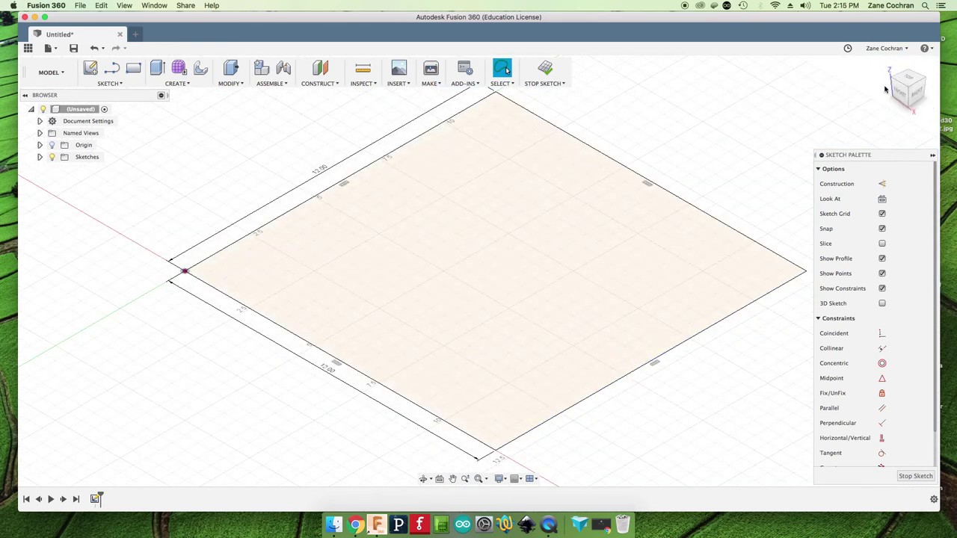
mouse_move(885, 89)
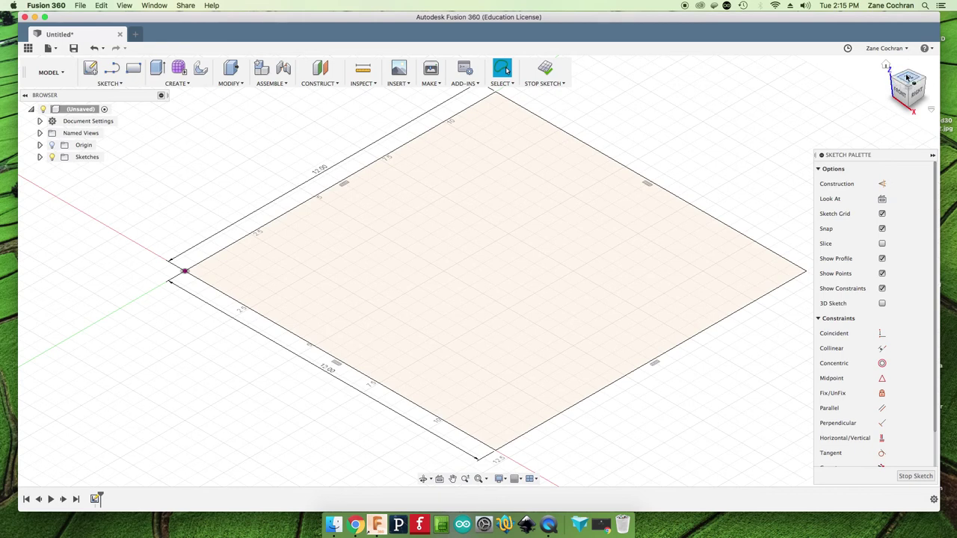
click(908, 77)
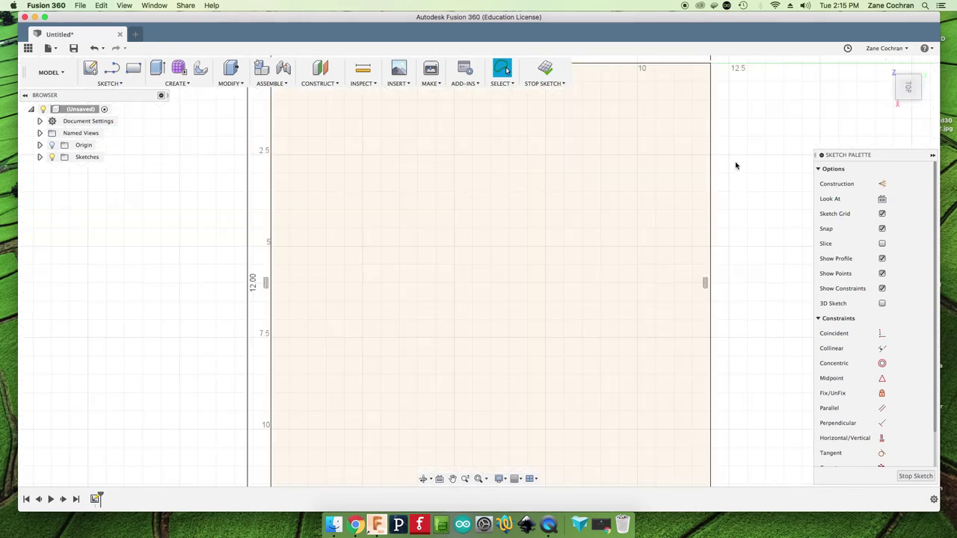
scroll(737, 164, up, 3)
scroll(735, 165, down, 4)
scroll(735, 165, down, 3)
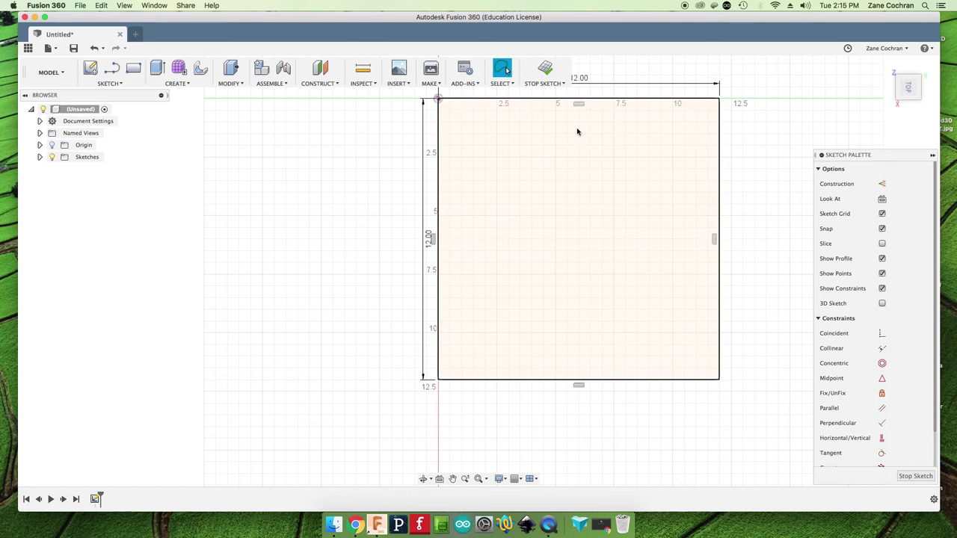
Show the SKETCH menu's Spline options with Fit Point Spline highlighted.
click(131, 84)
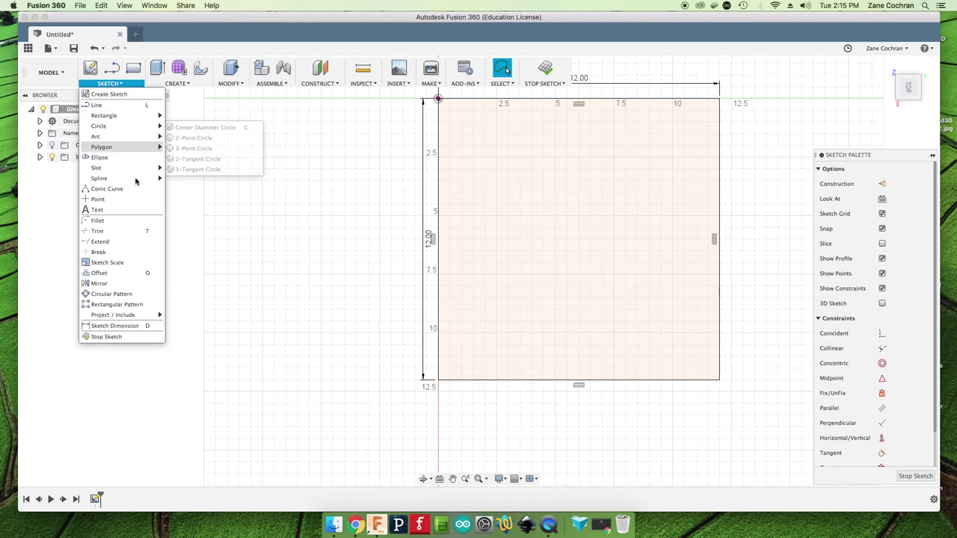
mouse_move(136, 180)
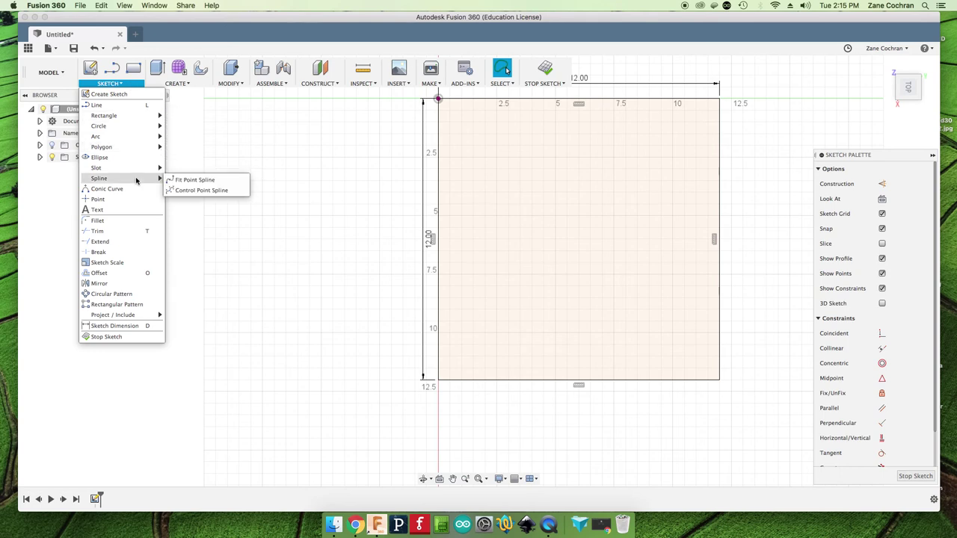
Draw a closed fit-point spline through seven points touching the square's left, bottom, right and top edges.
click(193, 181)
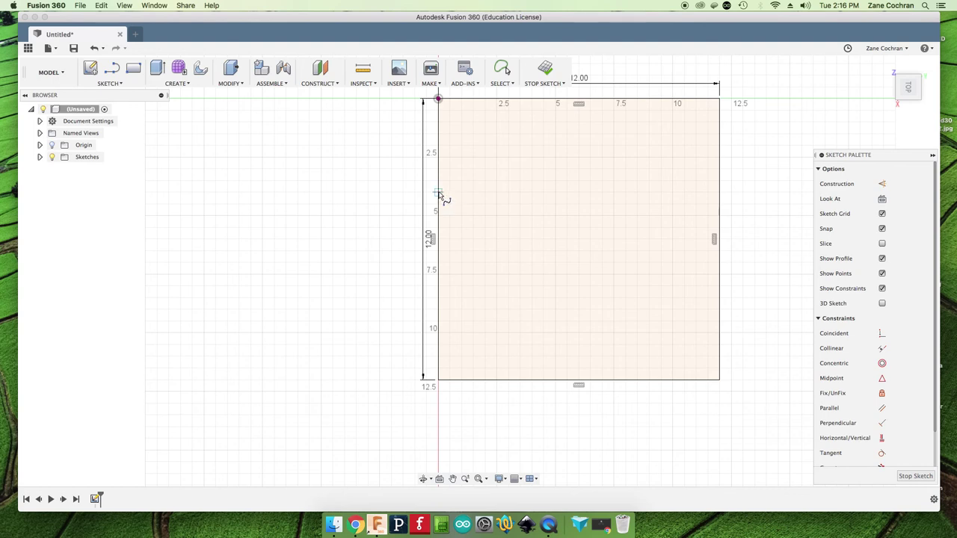
click(438, 193)
click(515, 380)
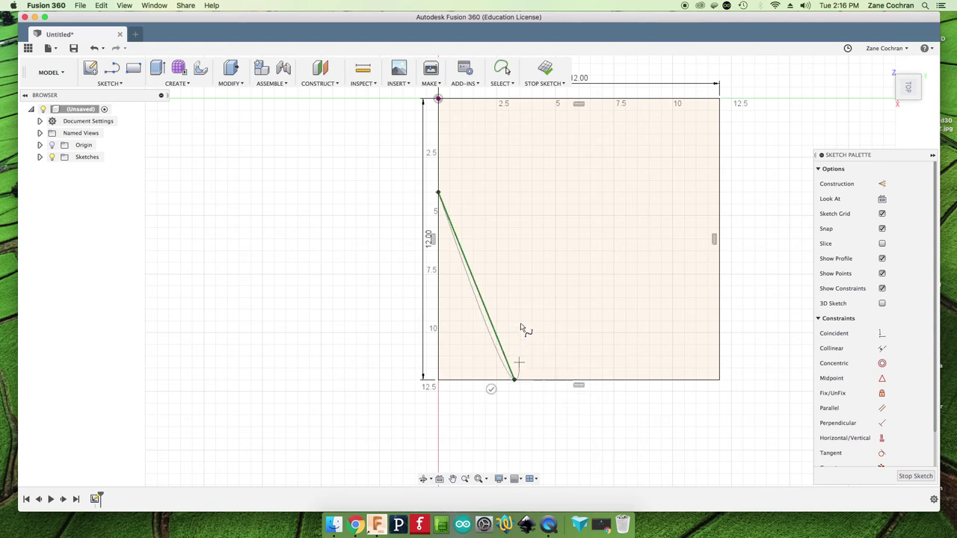
click(590, 321)
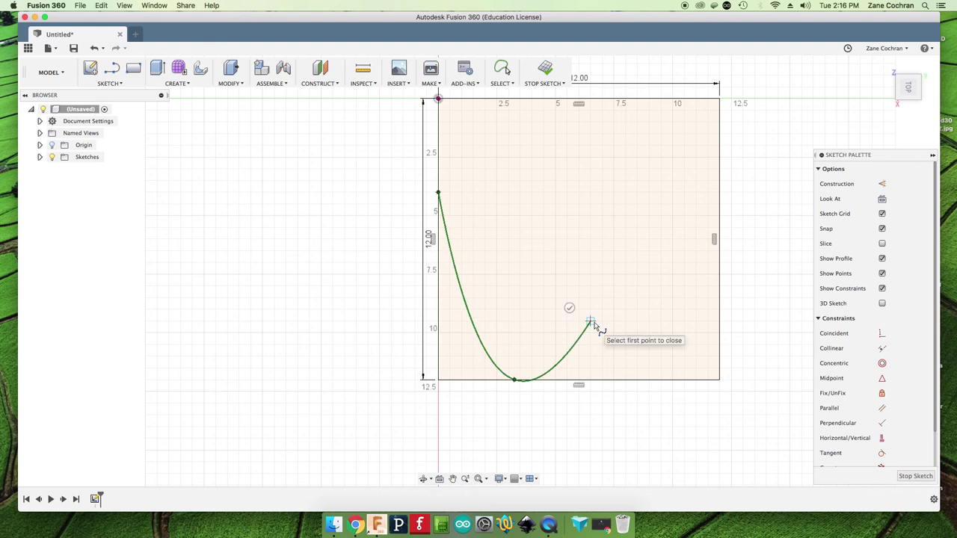
click(670, 375)
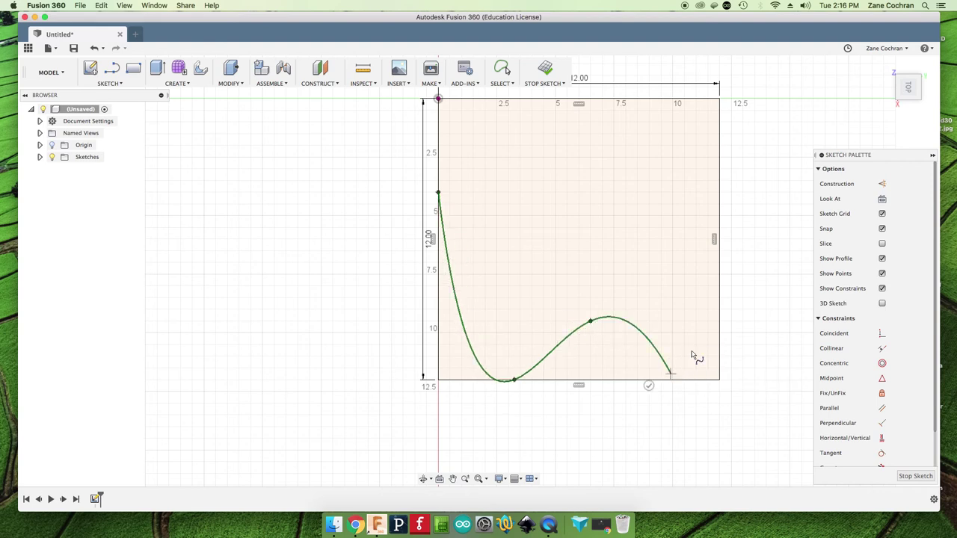
click(718, 193)
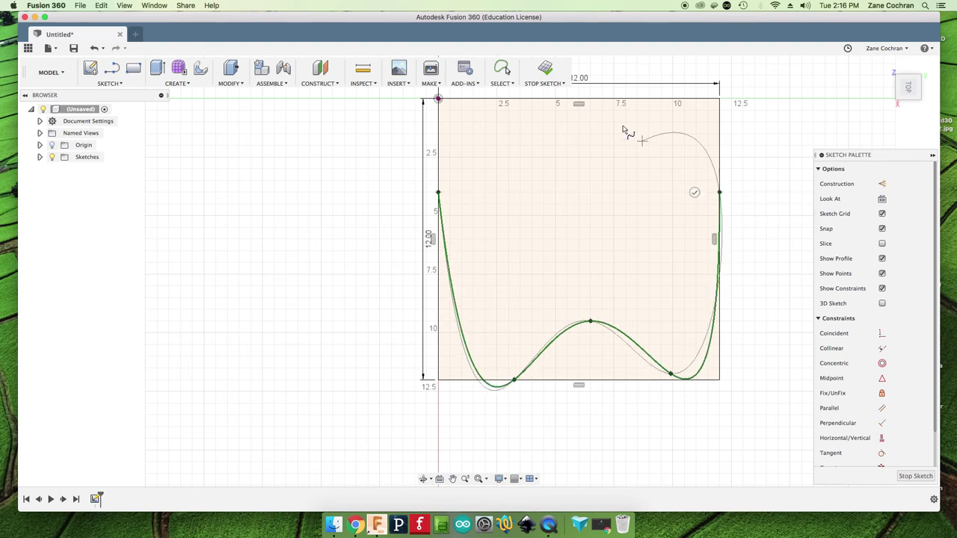
click(562, 142)
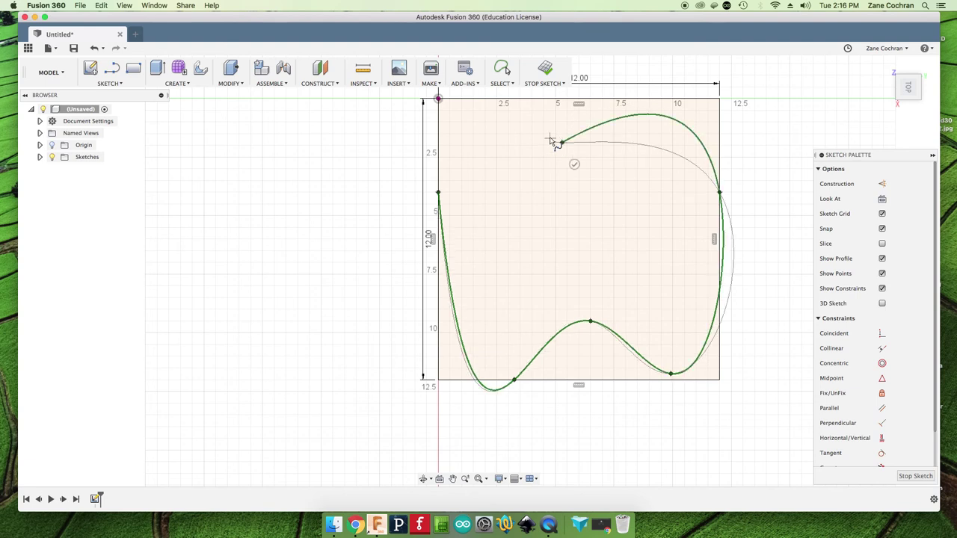
click(478, 124)
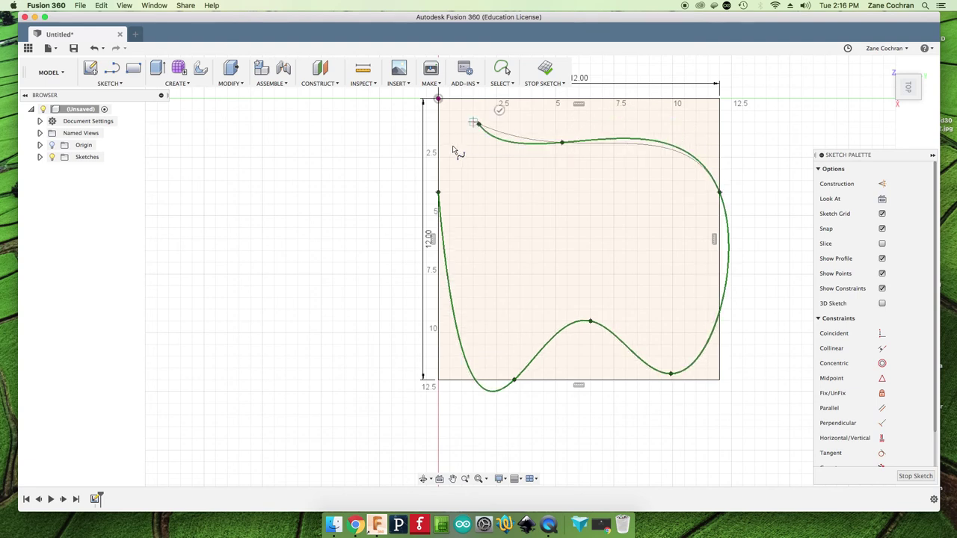
click(439, 192)
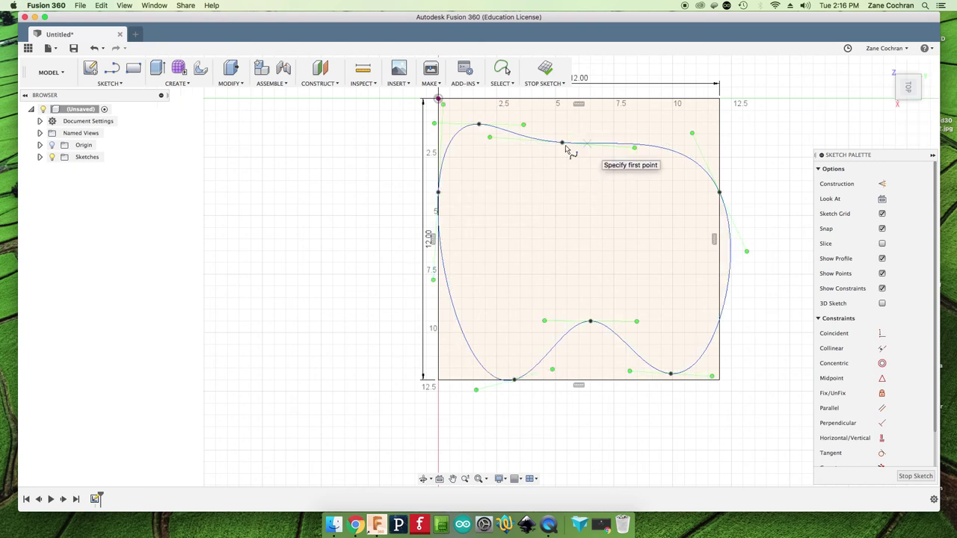
Finish spline drawing and select the outer outline curve.
click(607, 207)
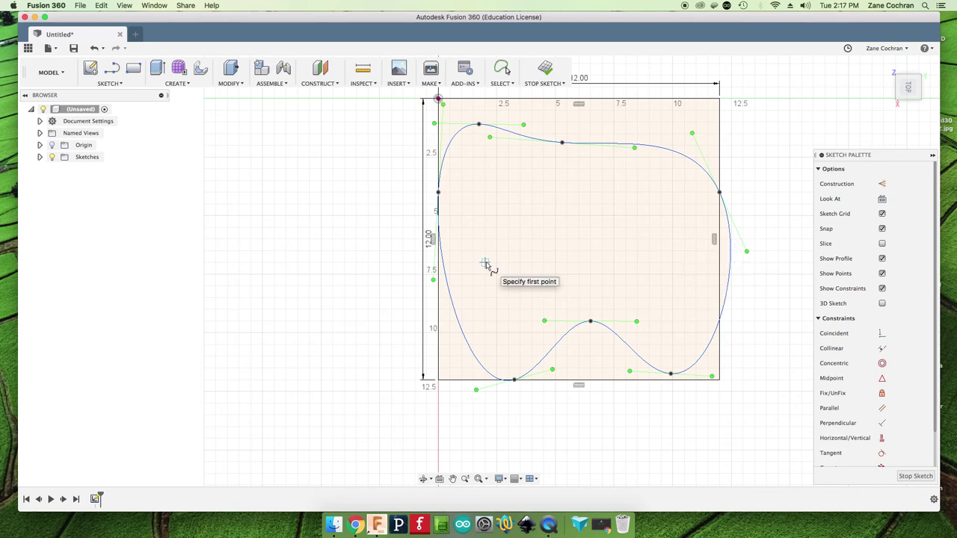
key(Escape)
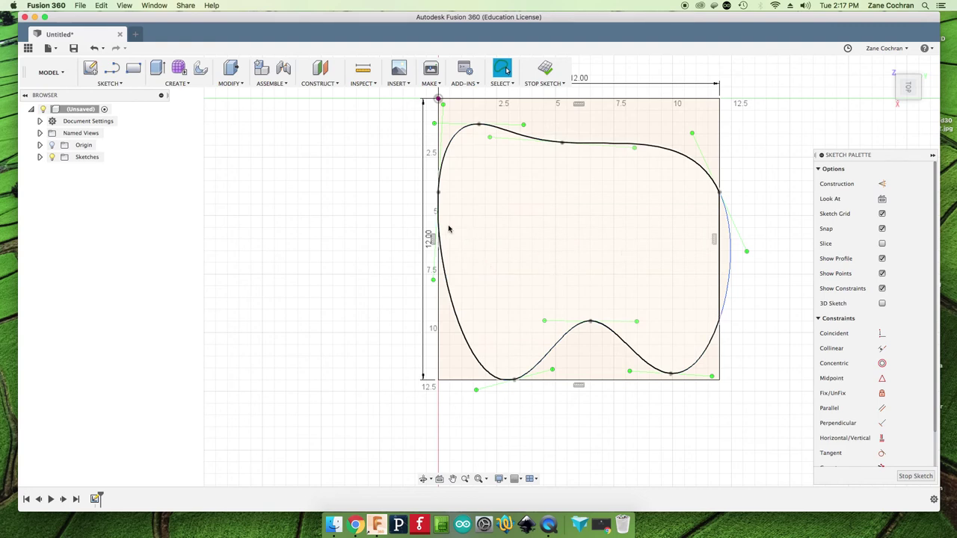
click(720, 194)
click(703, 187)
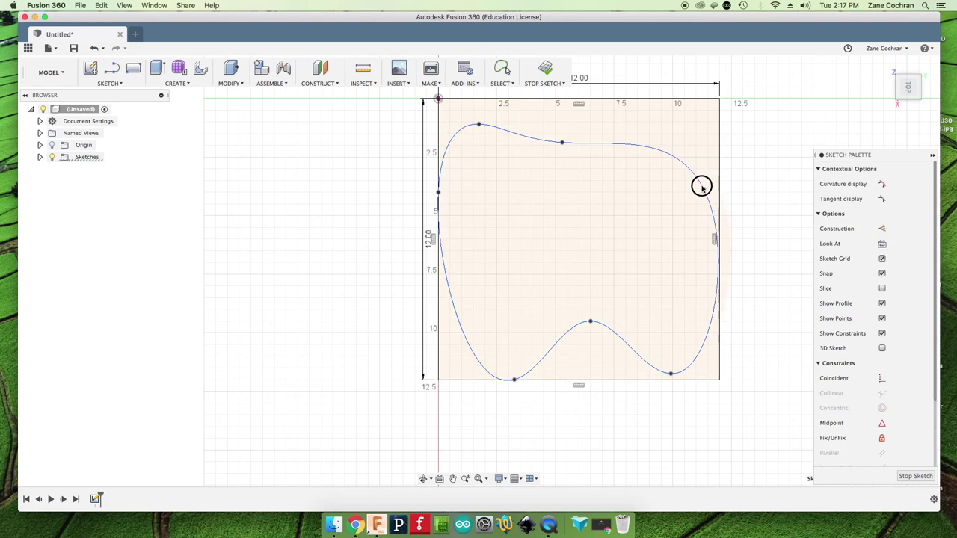
Add an extra fit point on the outline's upper-right curve and reselect the spline.
click(700, 186)
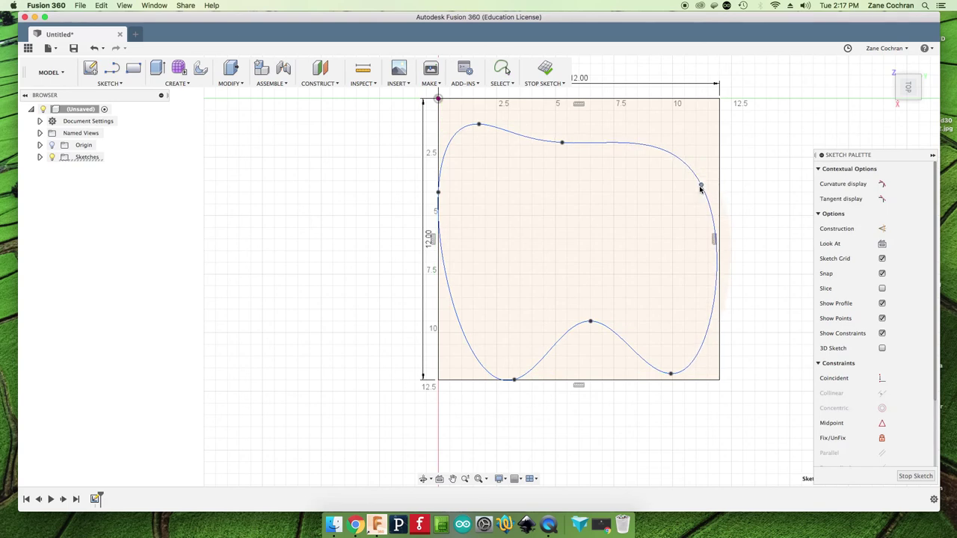
key(Escape)
click(440, 193)
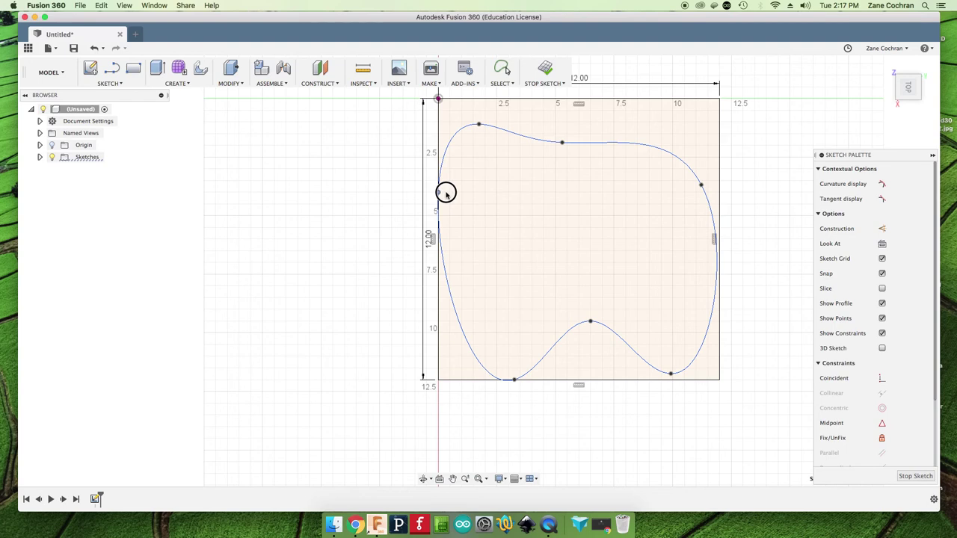
click(515, 380)
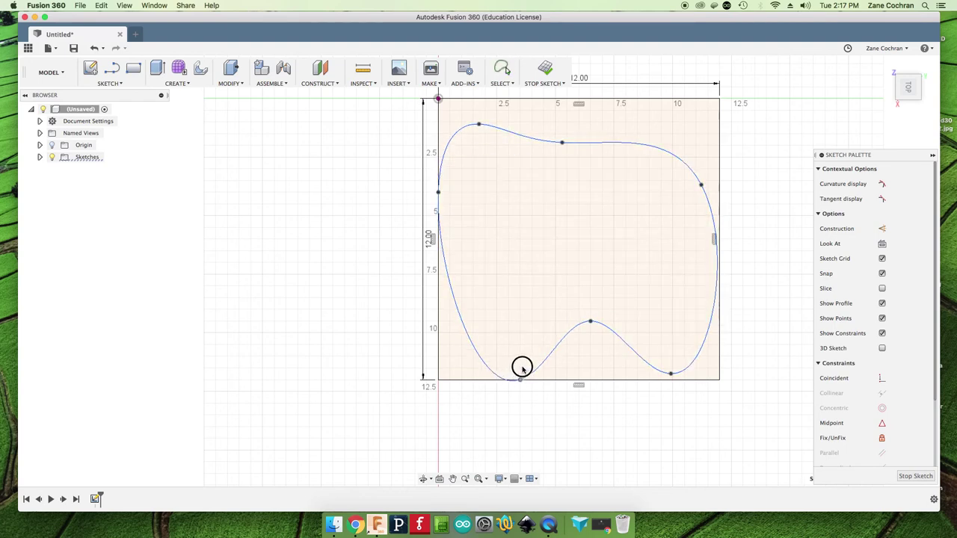
Drag the bottom, top-left, left and right fit points to smooth the outline.
drag(523, 368, 485, 370)
drag(478, 126, 502, 121)
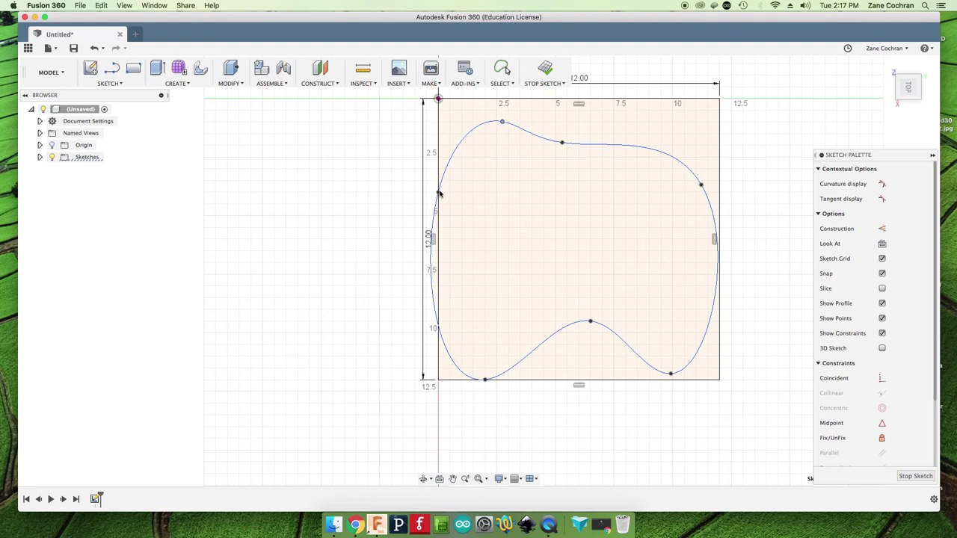
drag(438, 192, 476, 215)
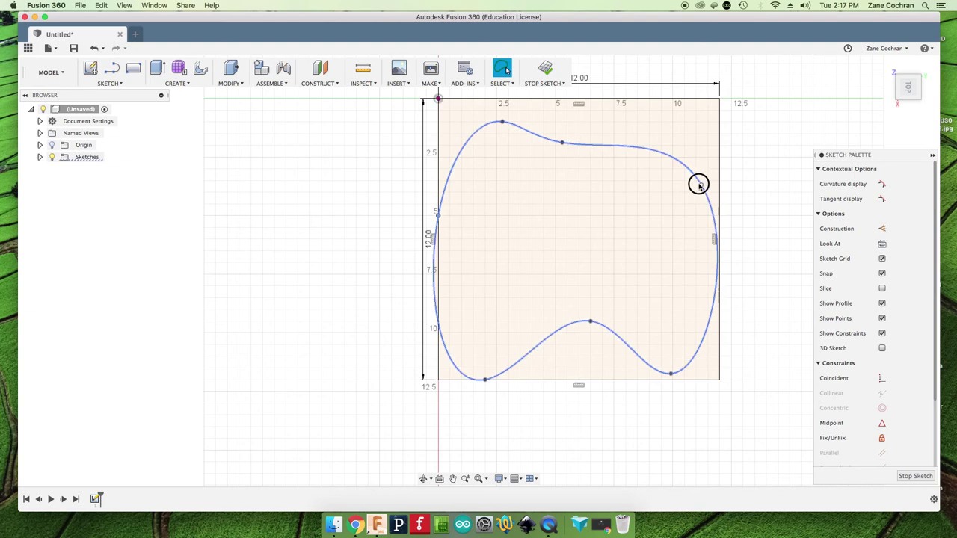
drag(698, 184, 684, 170)
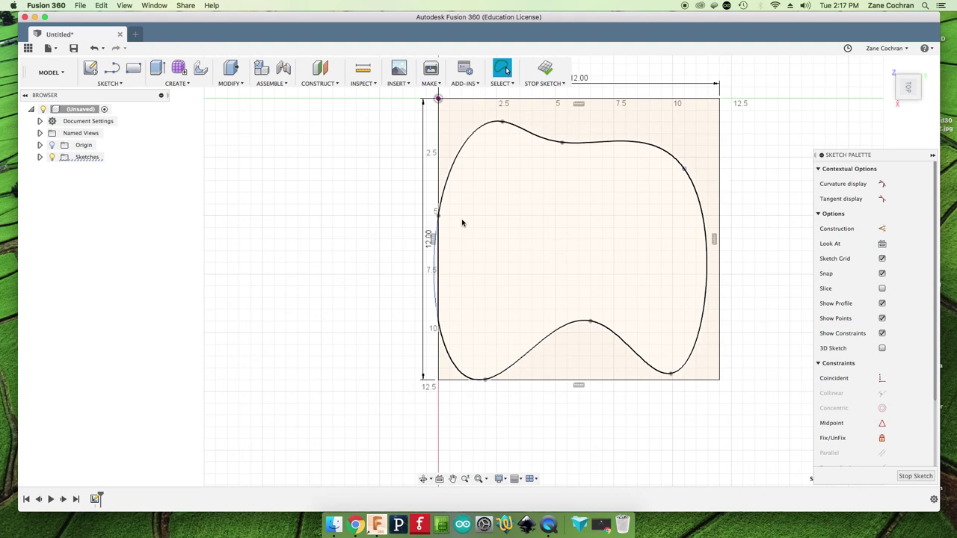
click(471, 250)
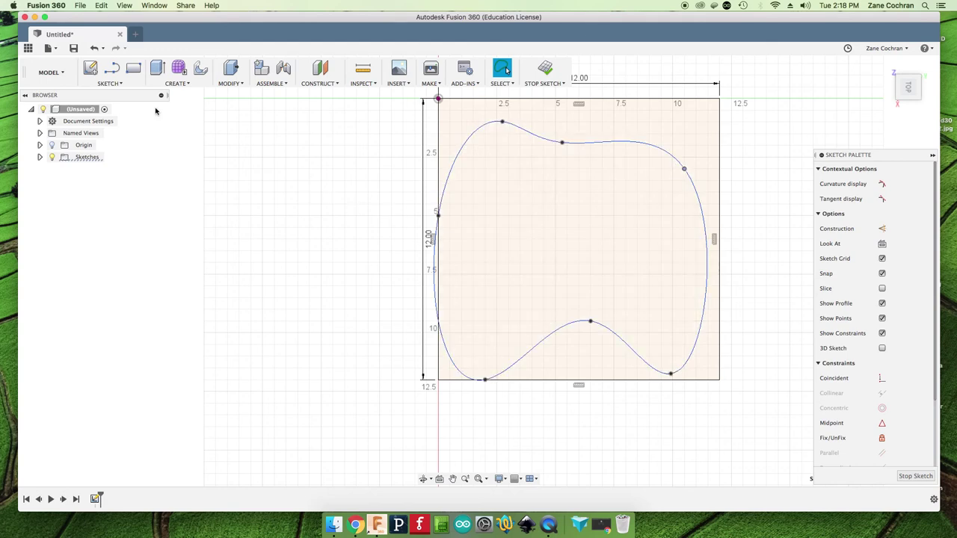
Draw a closed inner fit-point spline loop through eight points inside the outer outline.
click(121, 88)
mouse_move(134, 182)
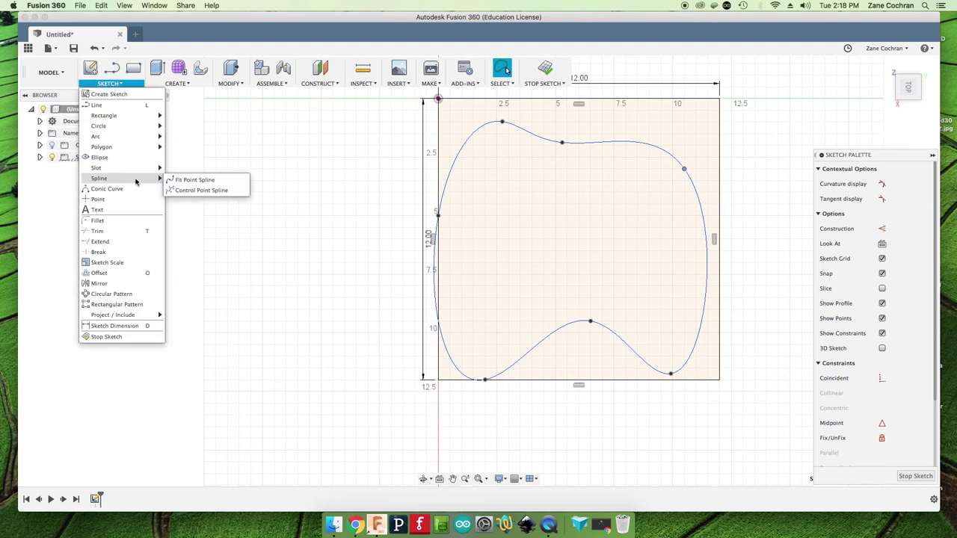
click(187, 181)
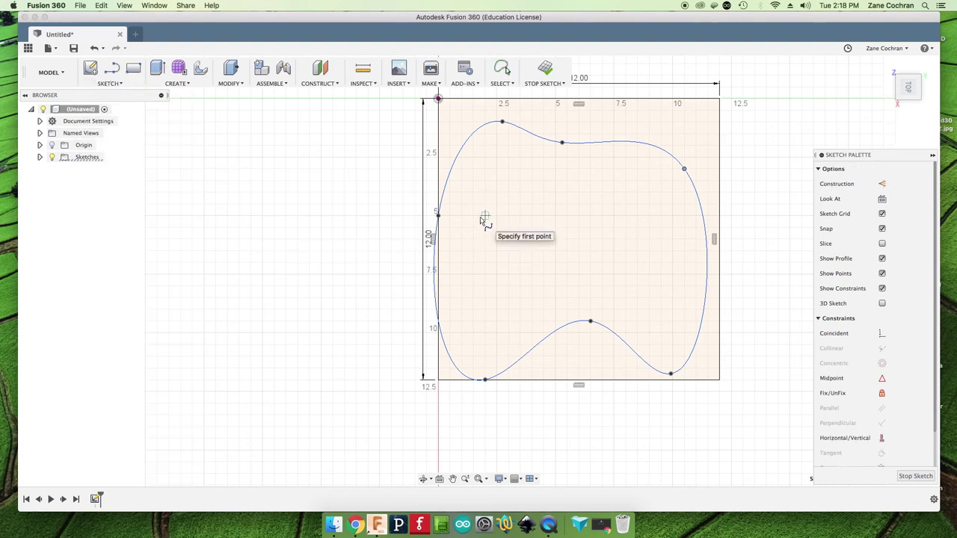
click(485, 216)
click(473, 286)
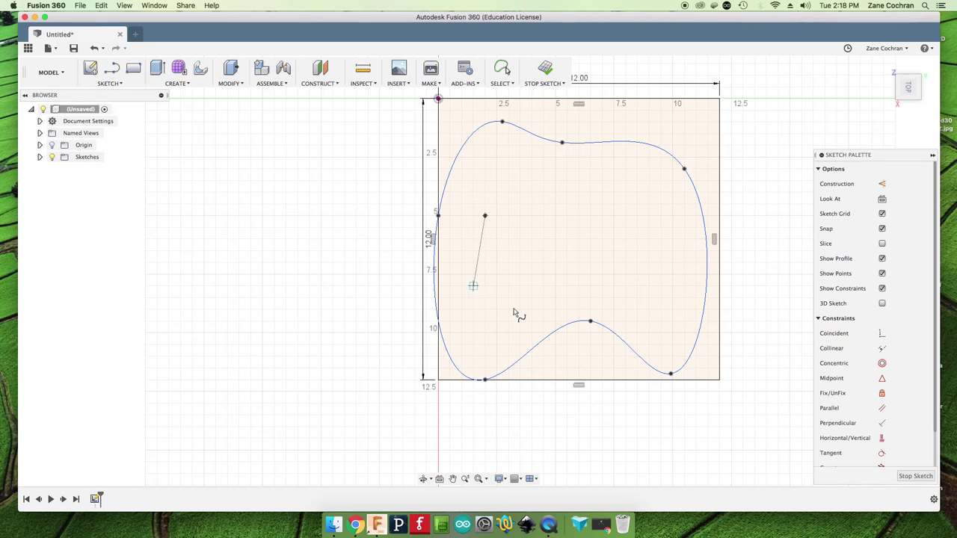
click(544, 298)
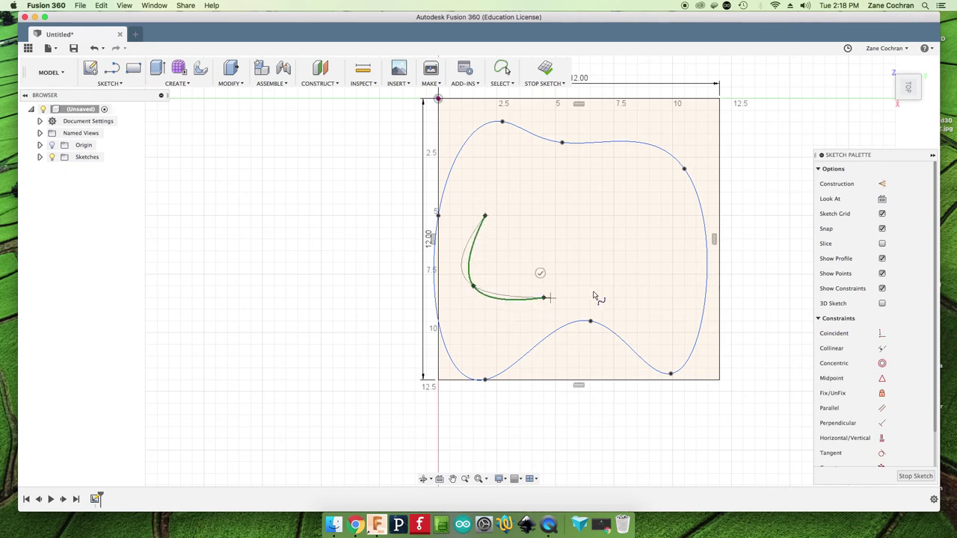
click(598, 292)
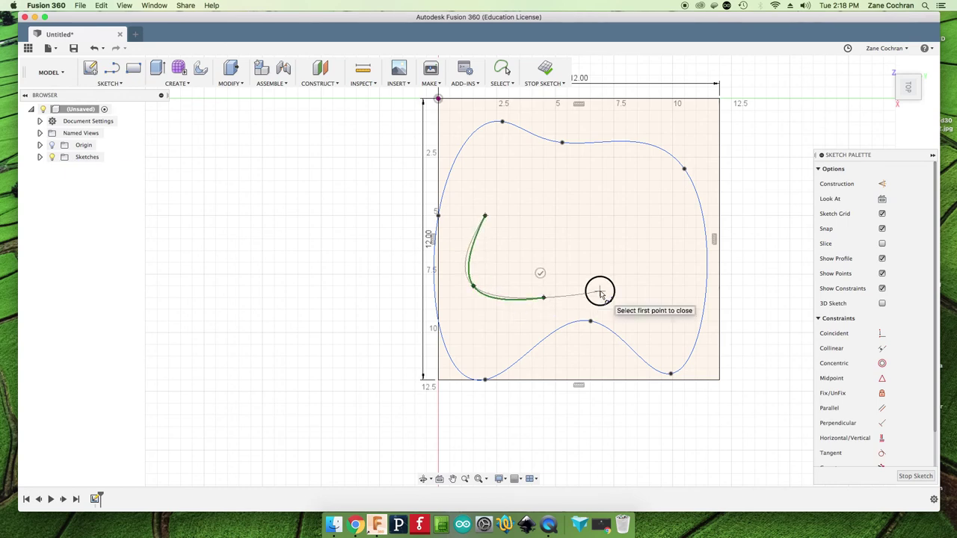
click(639, 316)
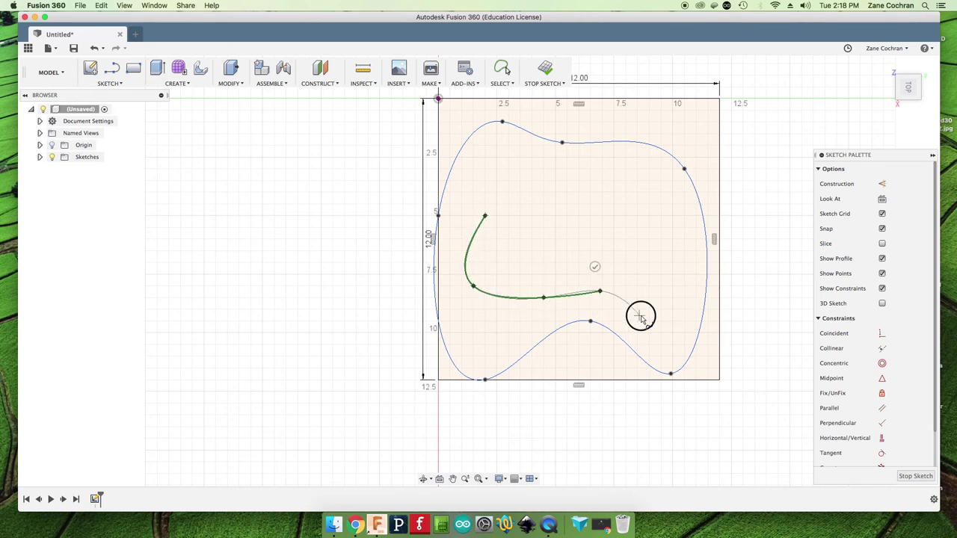
click(678, 256)
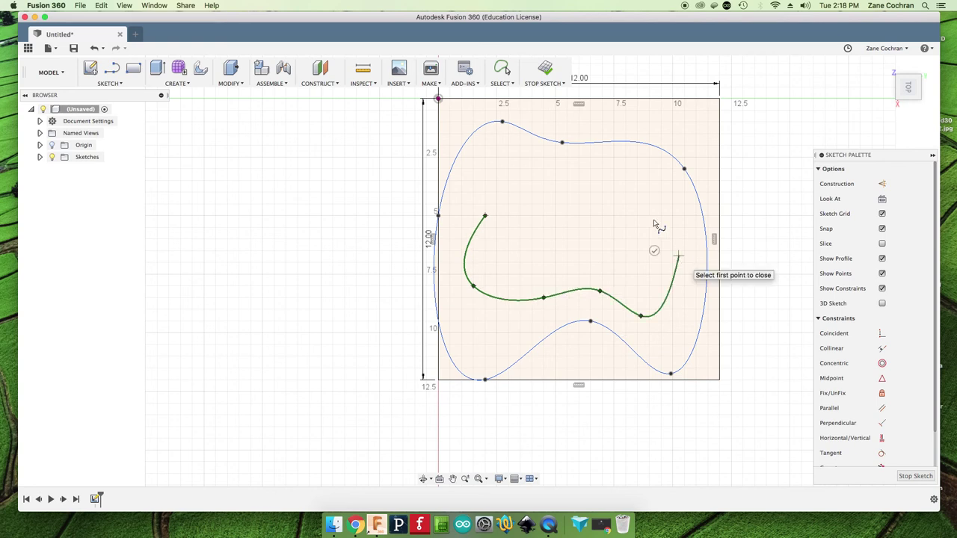
click(626, 169)
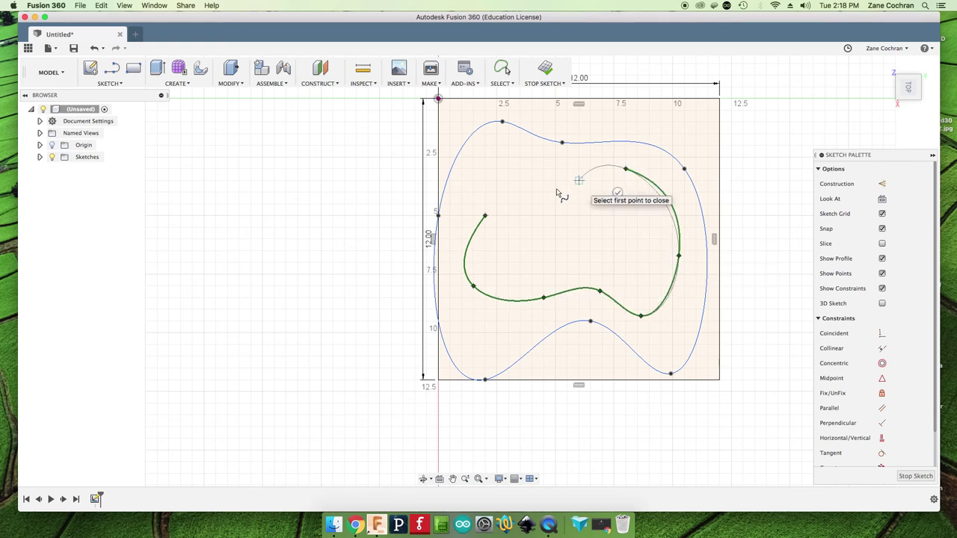
click(555, 192)
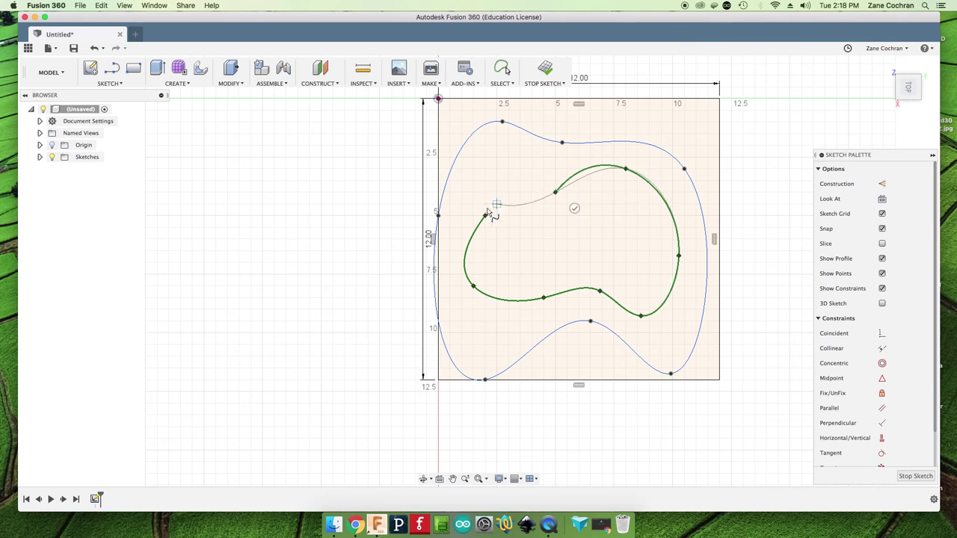
click(486, 215)
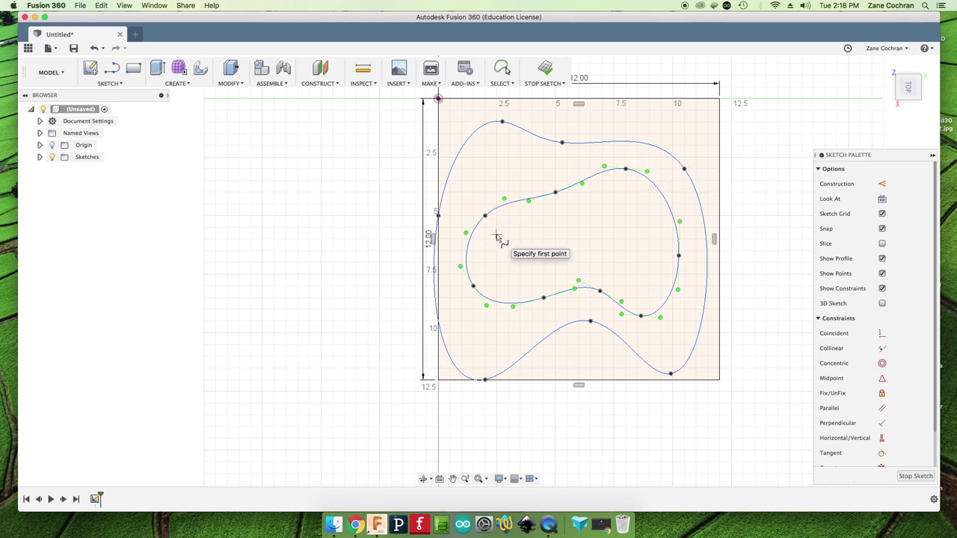
Cancel the stray Line tool and reopen the SKETCH tools menu.
click(118, 83)
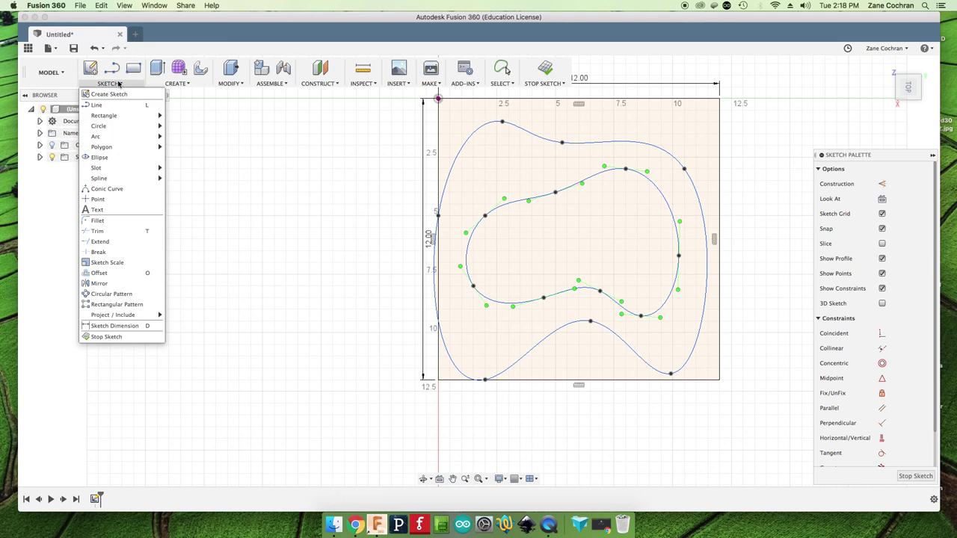
mouse_move(119, 130)
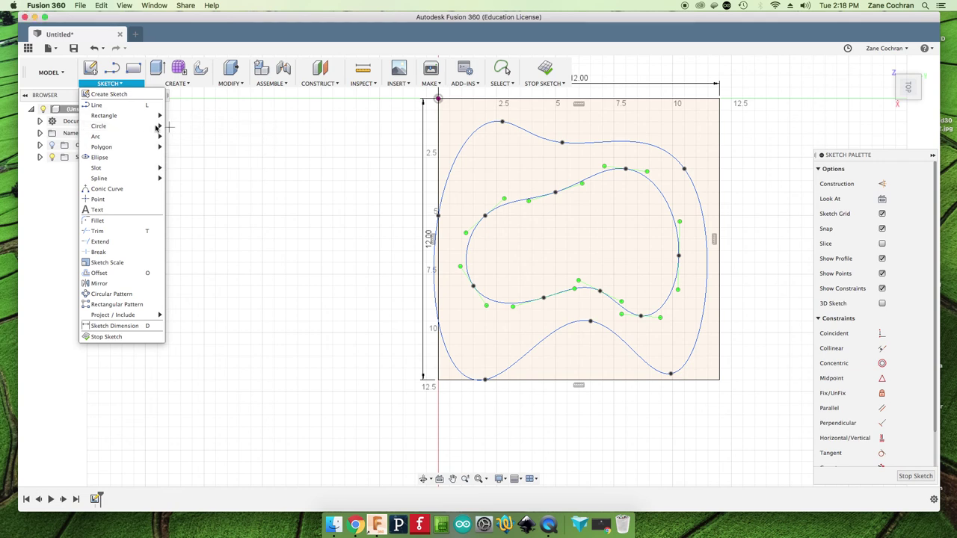
click(171, 128)
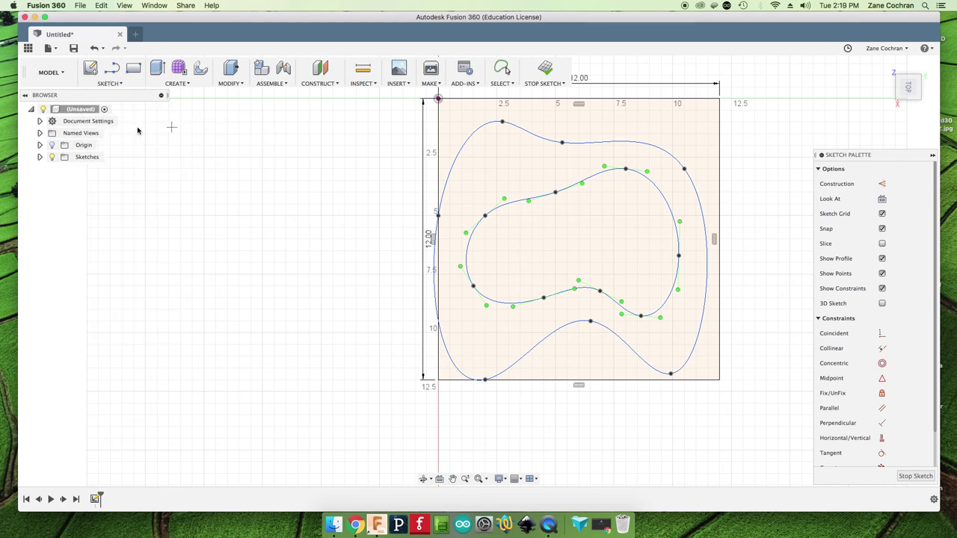
click(112, 84)
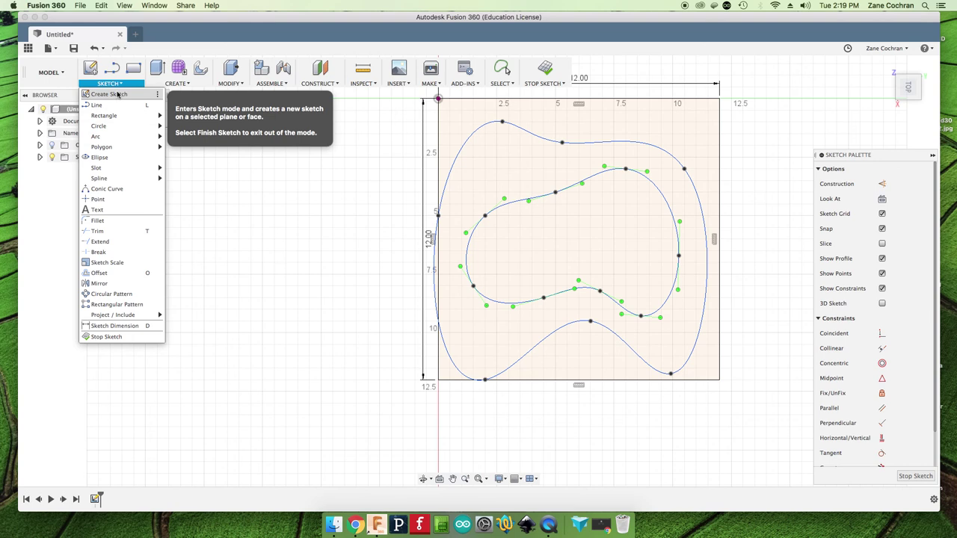
mouse_move(146, 116)
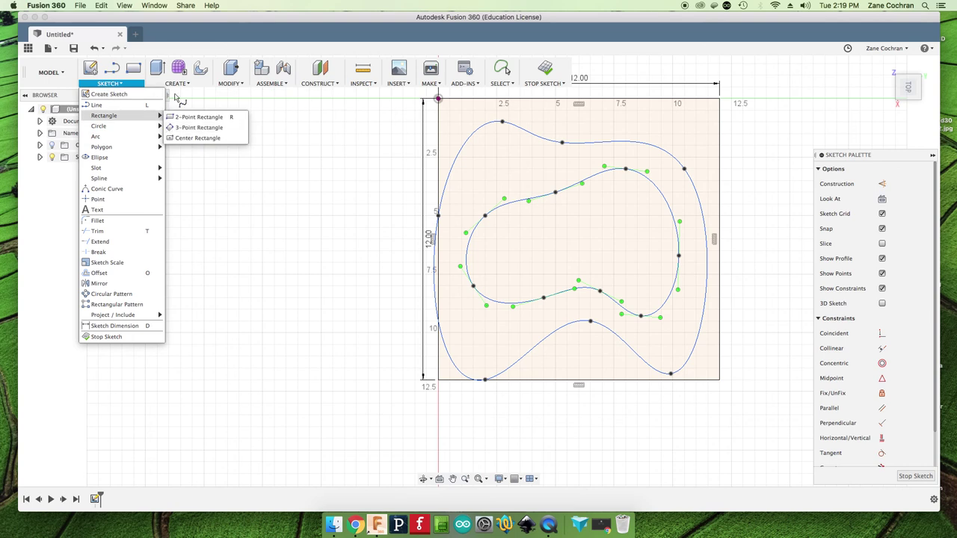
click(199, 37)
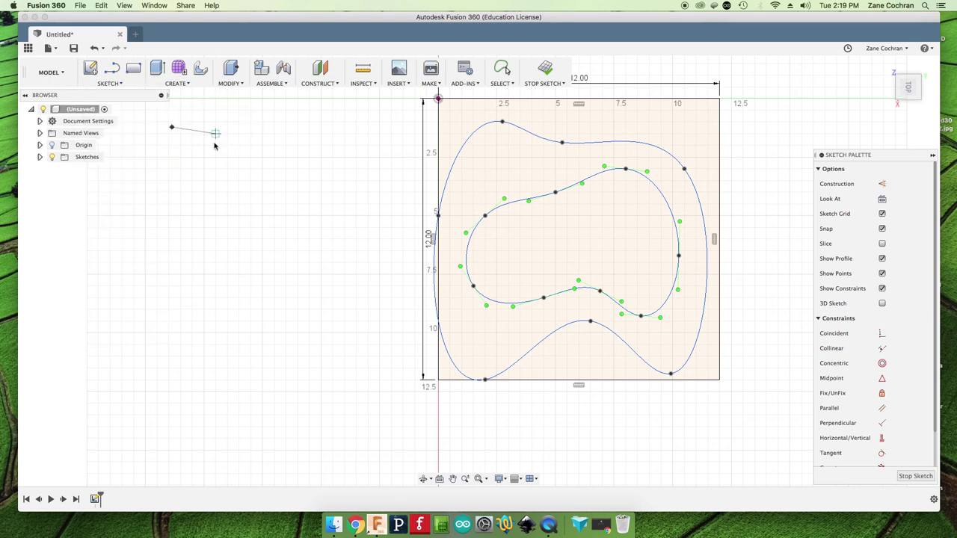
key(Escape)
click(104, 83)
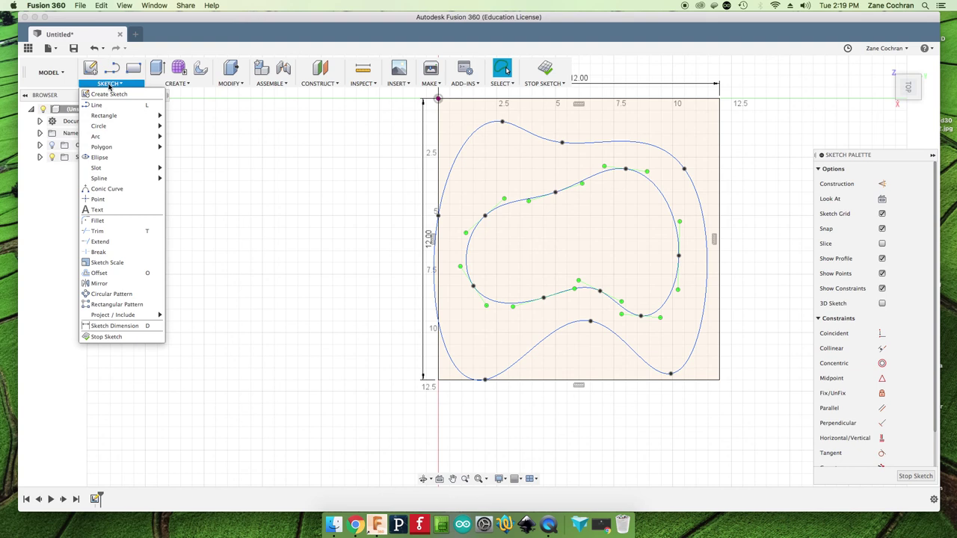
Add 0.6 in diameter centre-diameter circles near the upper-left and lower-left corners.
click(172, 129)
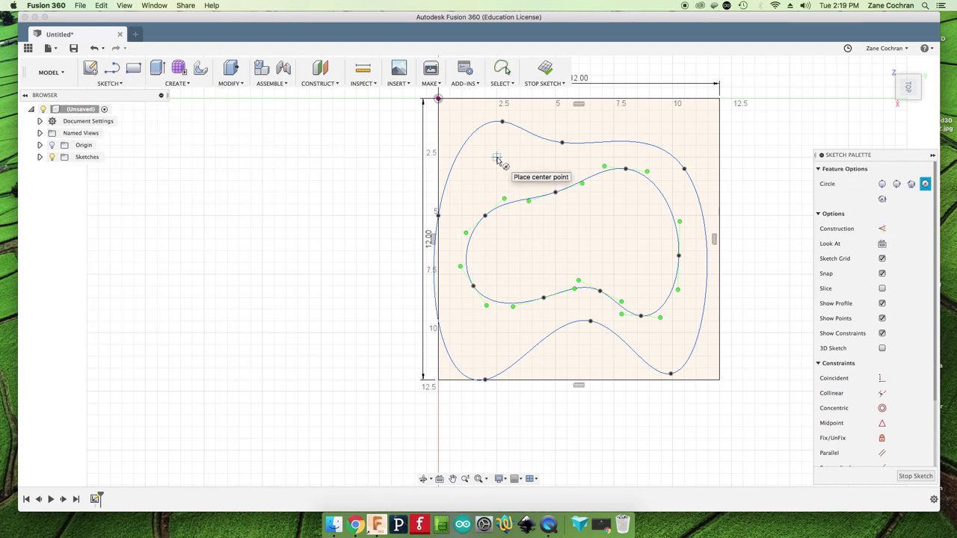
click(496, 157)
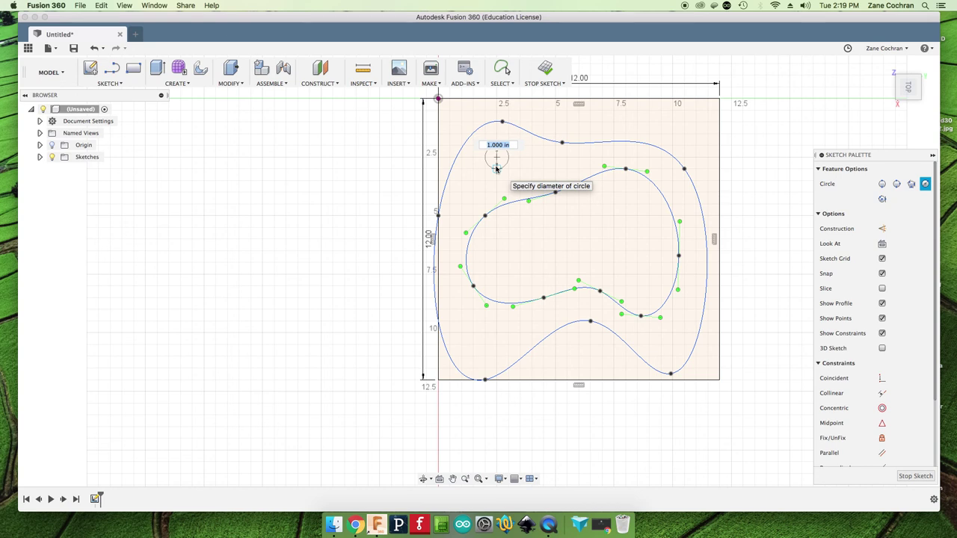
text(.5)
key(Tab)
key(Return)
key(Escape)
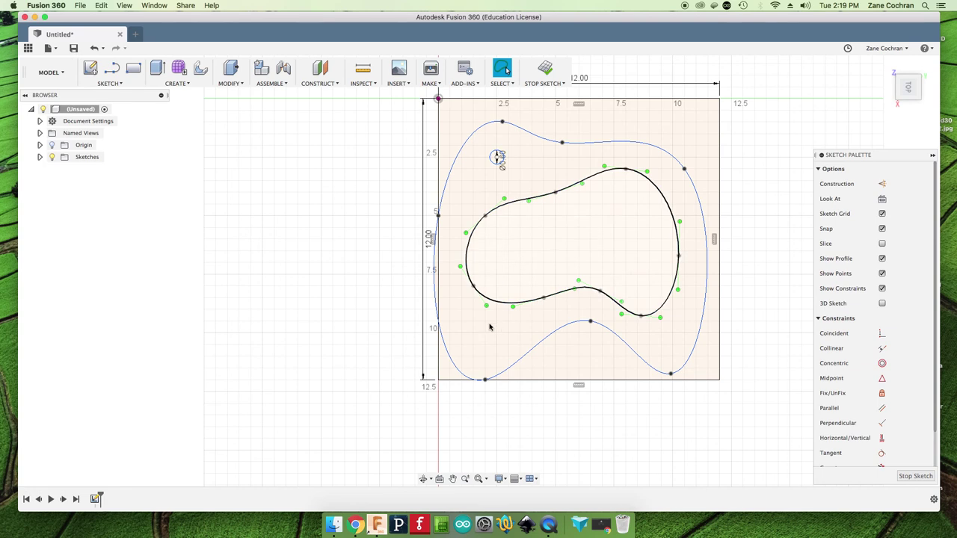
key(c)
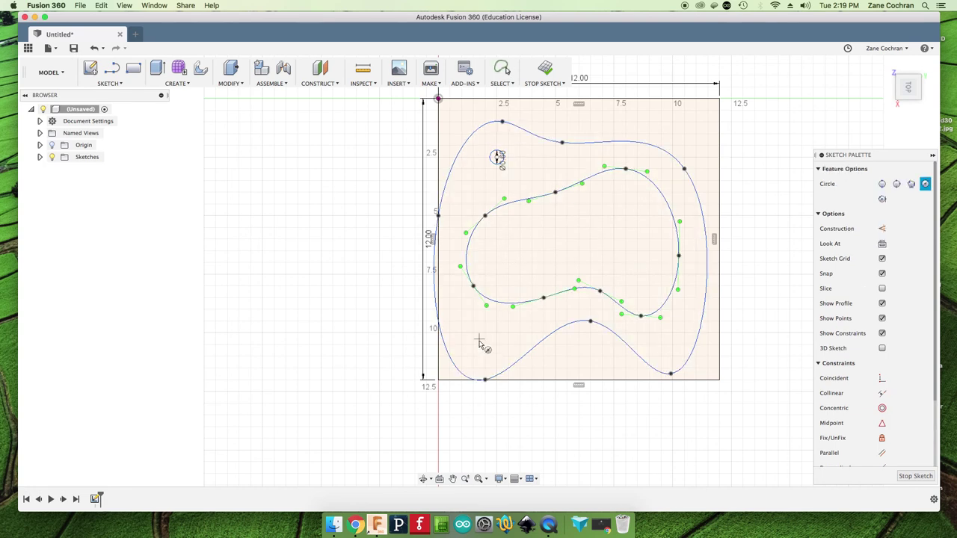
click(478, 339)
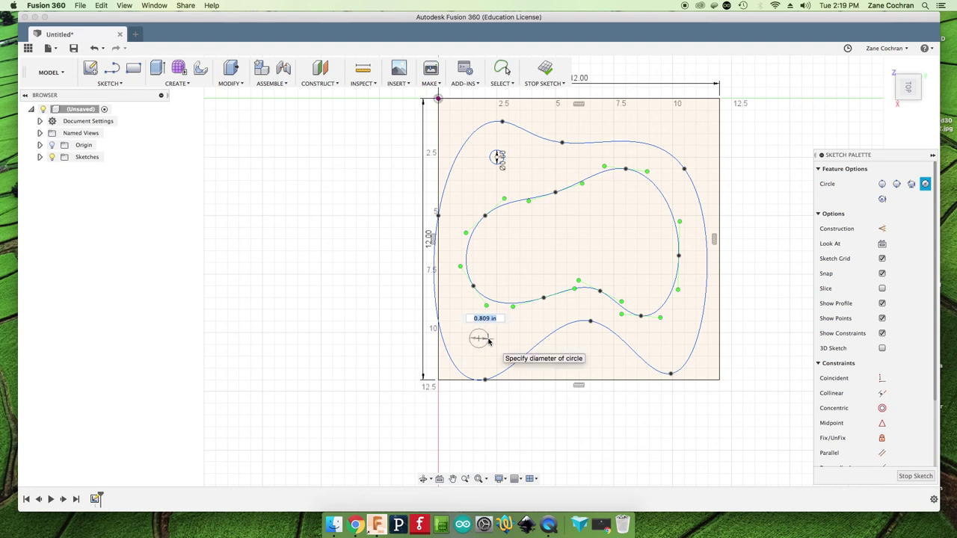
text(.6)
key(Tab)
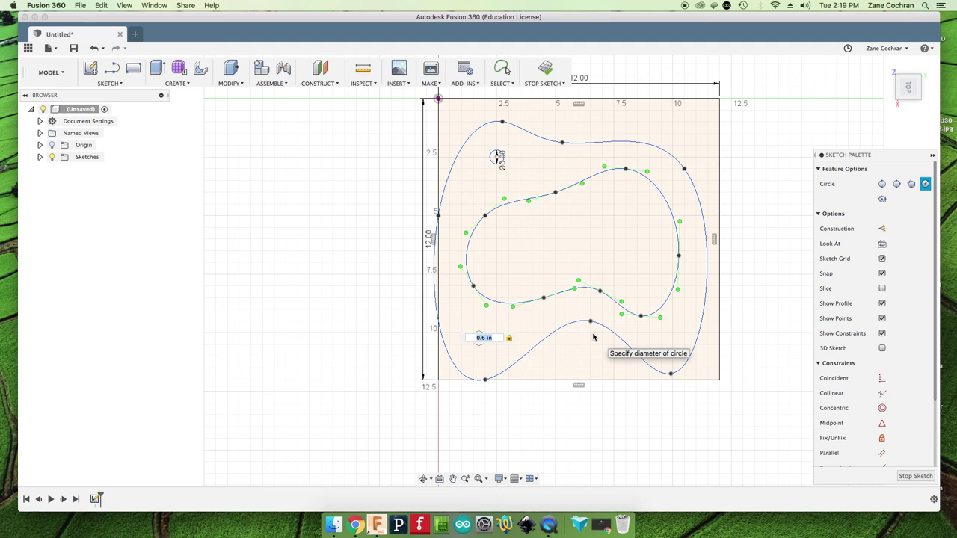
key(Return)
key(Escape)
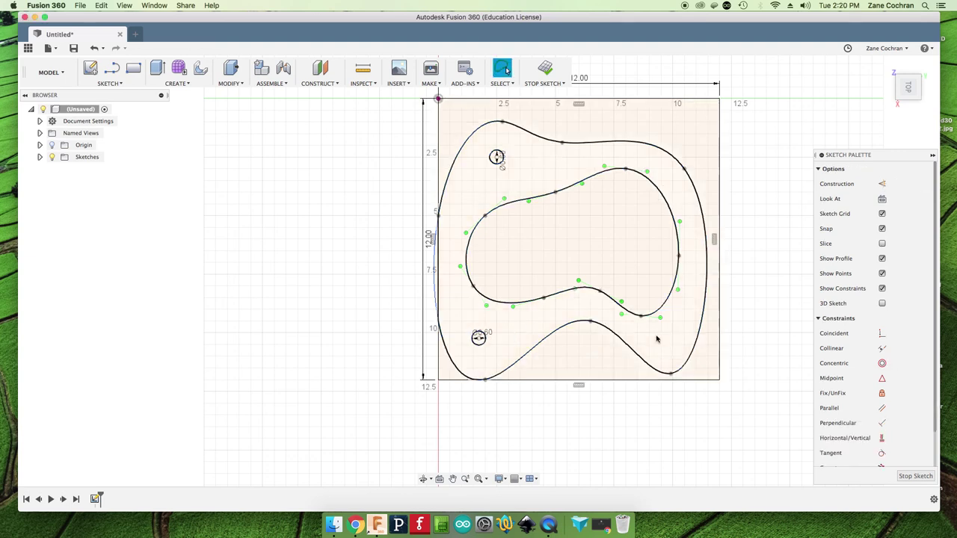
Add 0.6 in diameter circles near the lower-right and upper-right corners.
key(c)
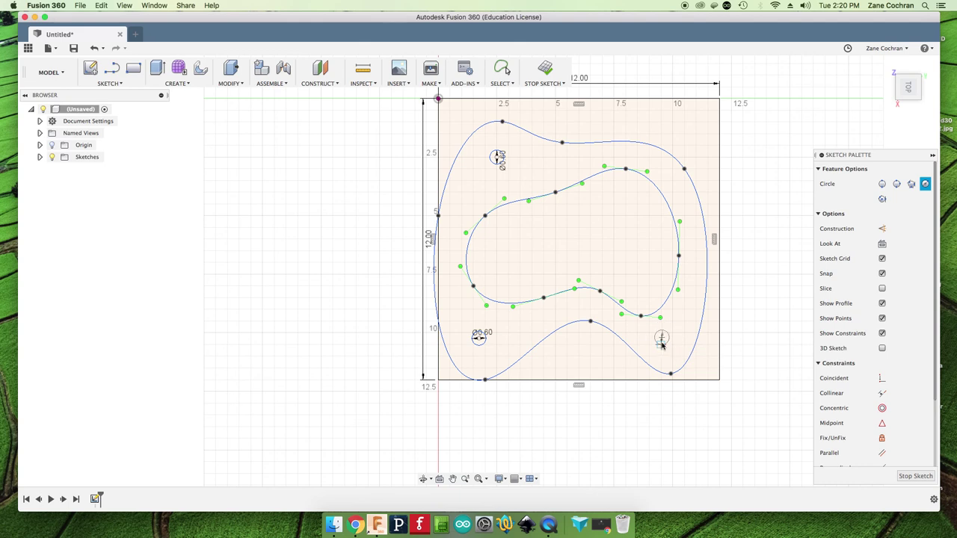
click(661, 339)
key(BackSpace)
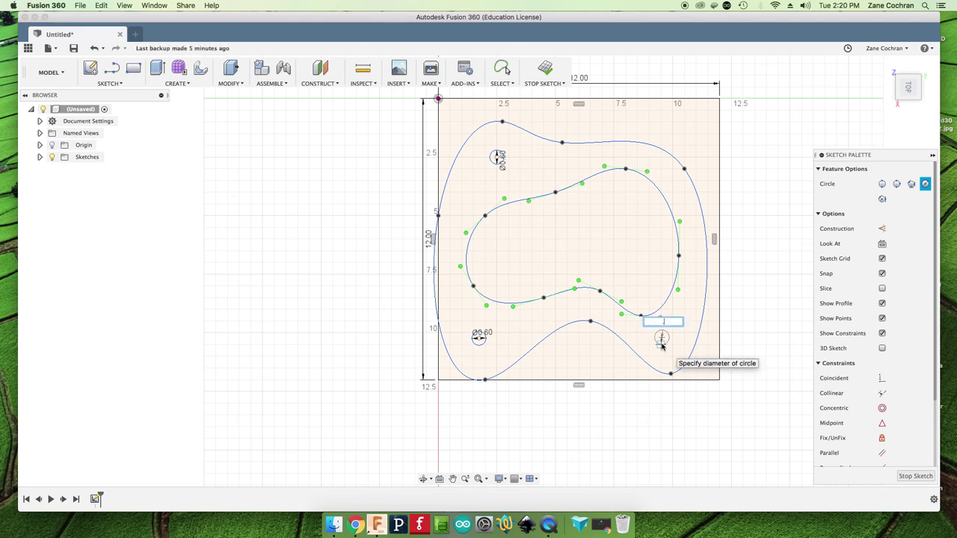
key(Return)
click(661, 346)
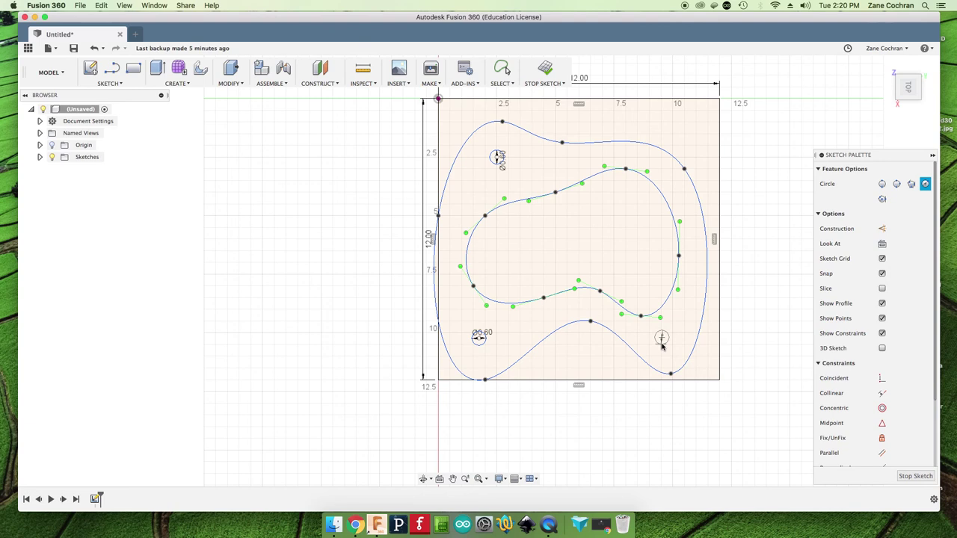
key(Escape)
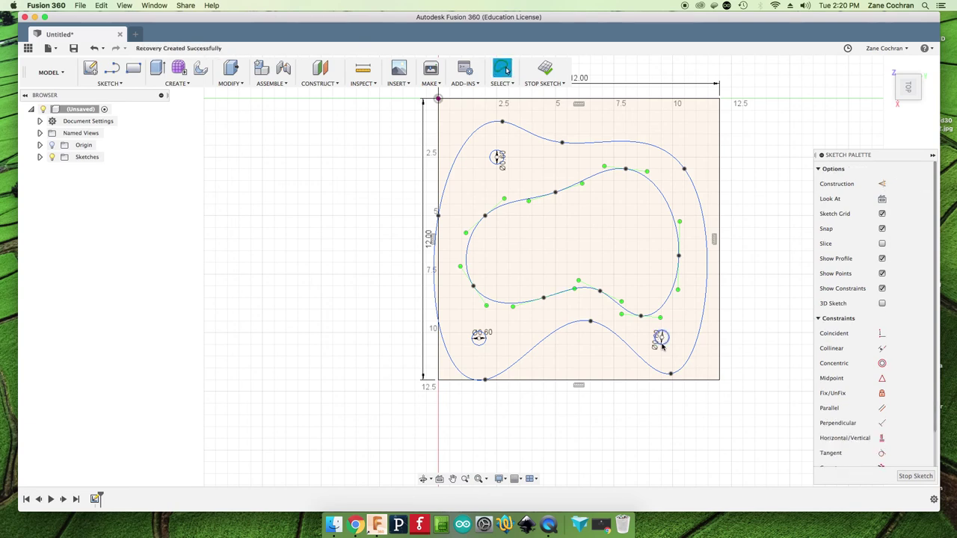
key(c)
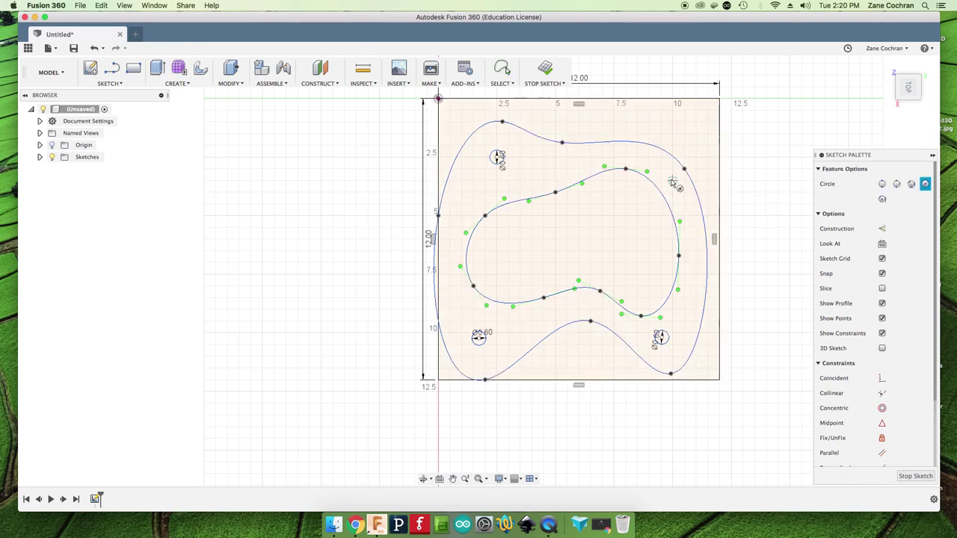
click(672, 181)
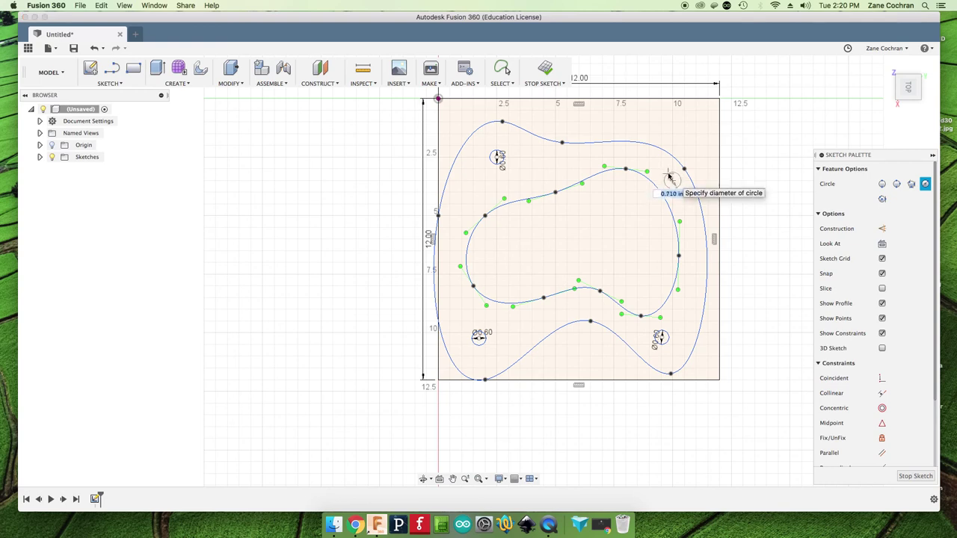
key(BackSpace)
text(.6)
key(Tab)
key(Return)
key(Escape)
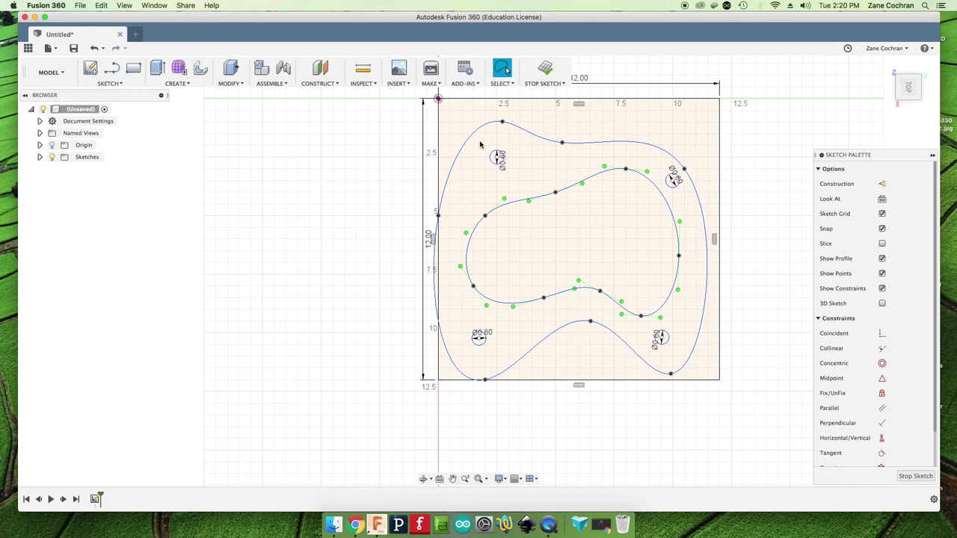
click(481, 101)
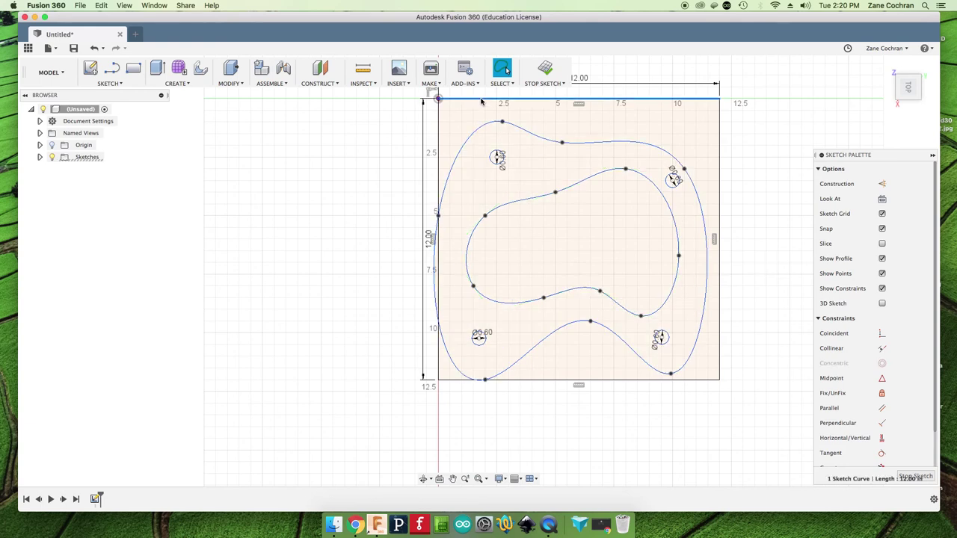
click(387, 192)
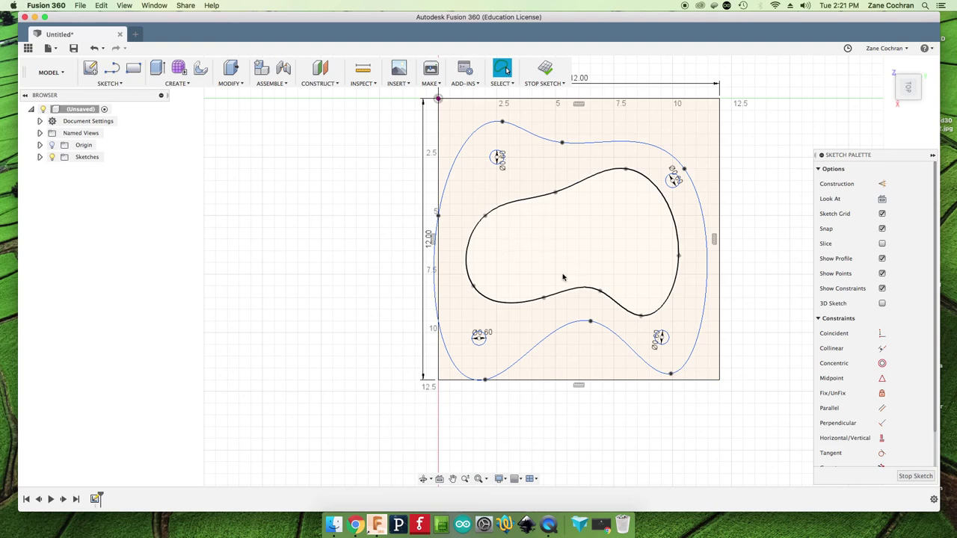
Draw the first two concentric 1 in and 0.6 in circle pairs inside the inner cutout.
key(c)
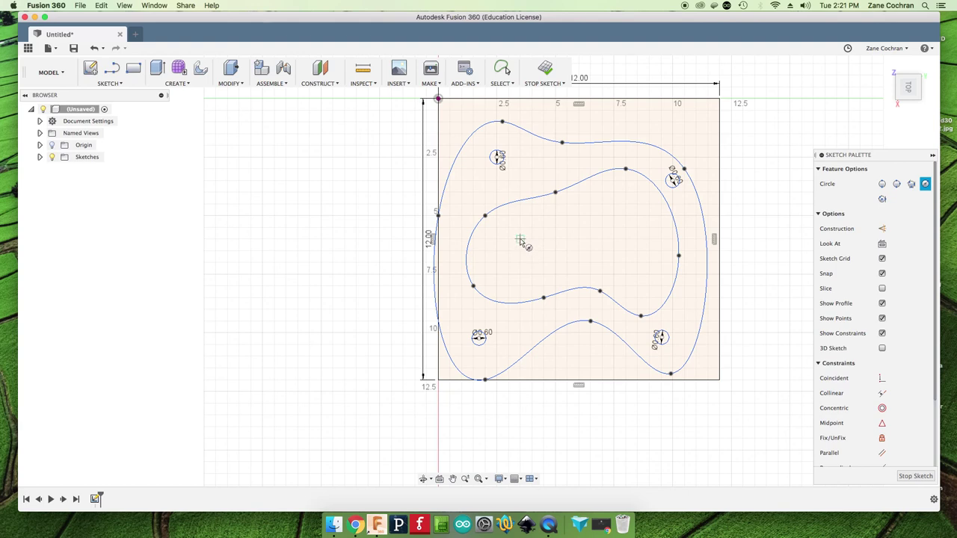
click(519, 239)
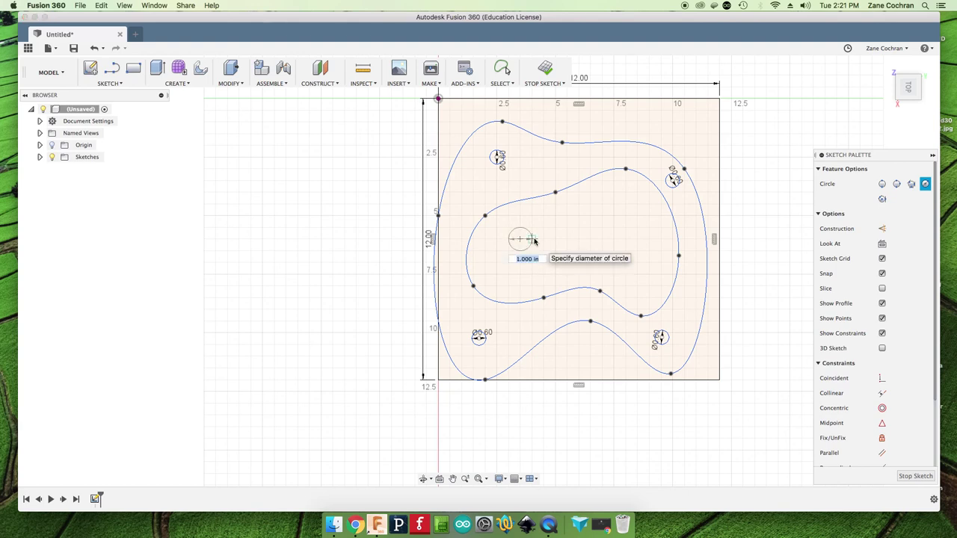
text(1)
key(Return)
key(Escape)
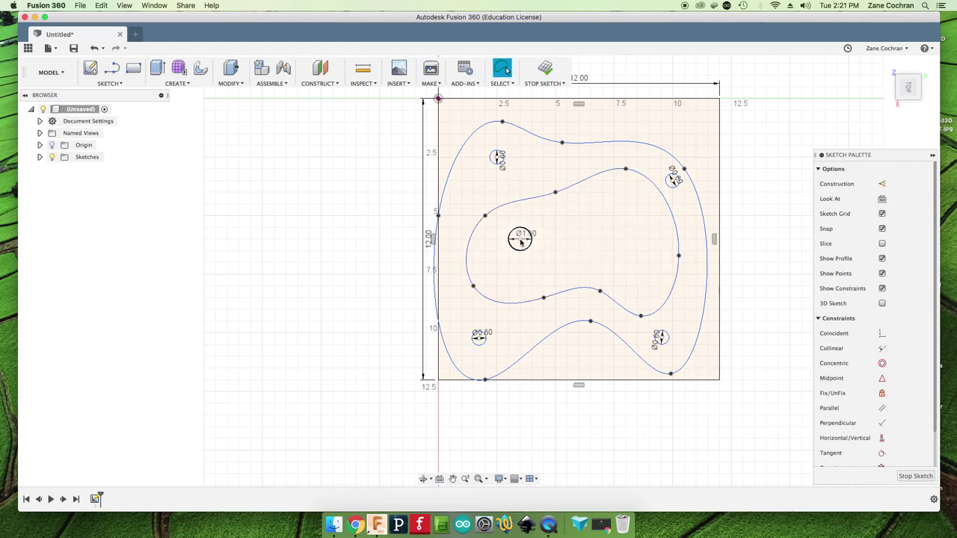
key(c)
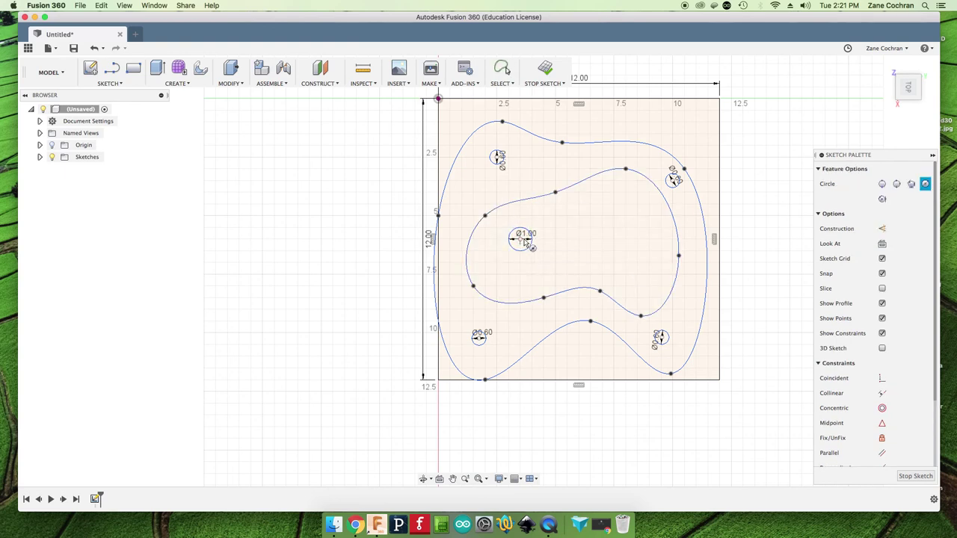
click(521, 239)
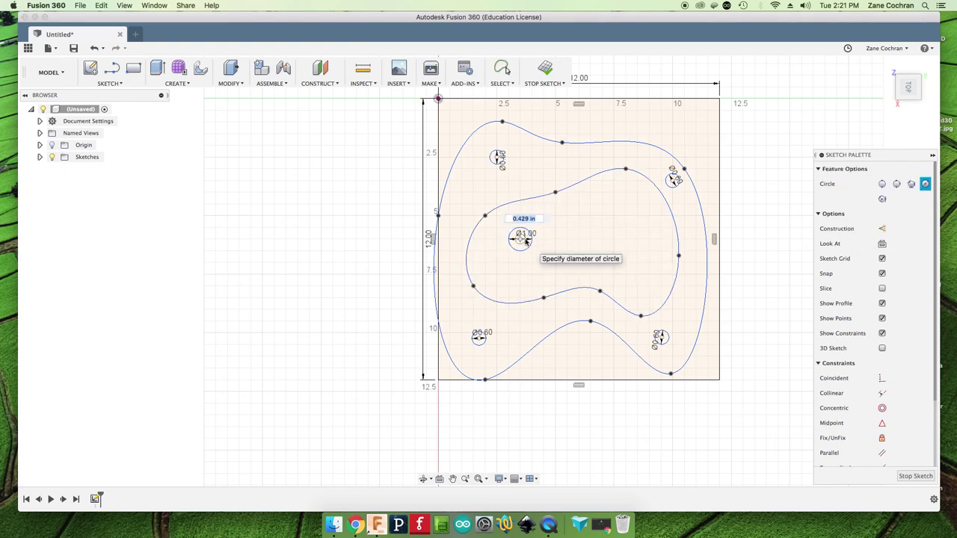
text(.6)
key(Return)
key(Escape)
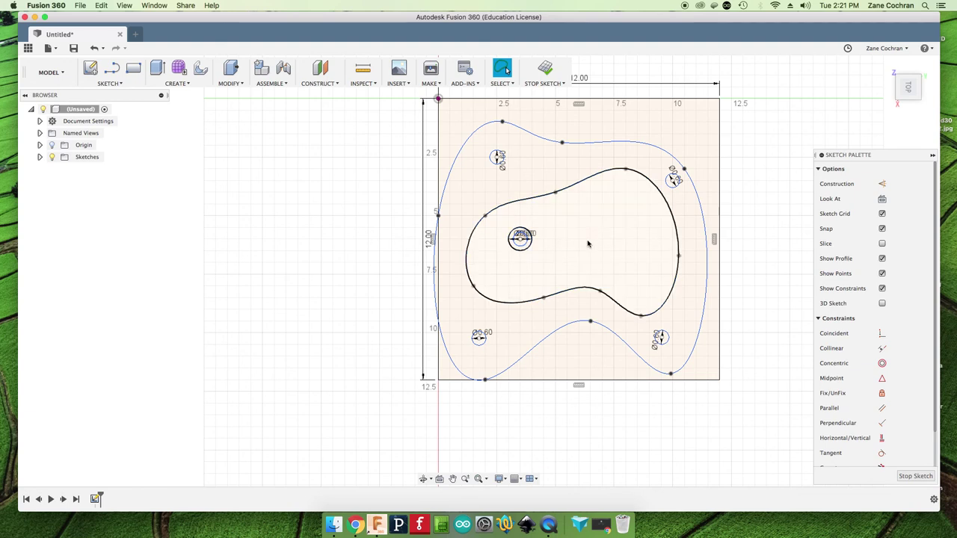
key(c)
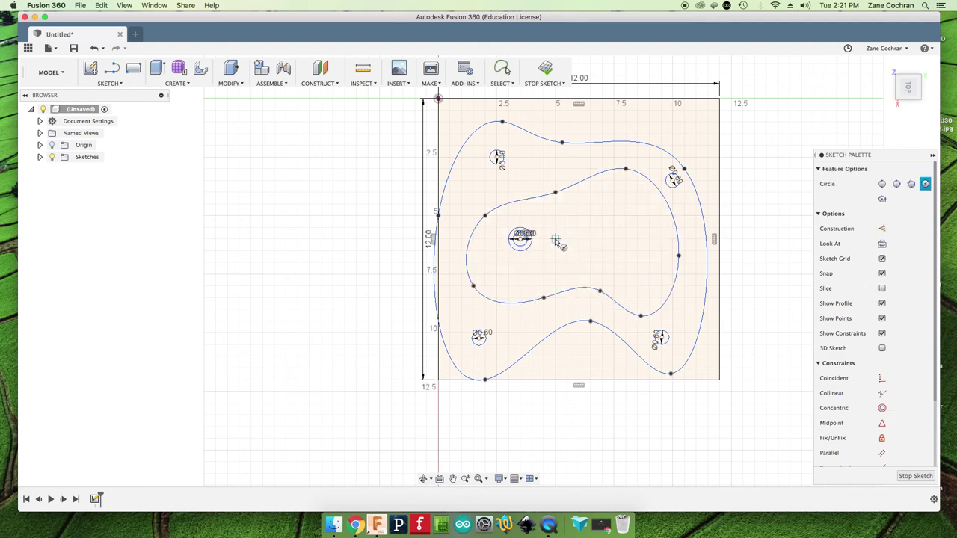
click(555, 239)
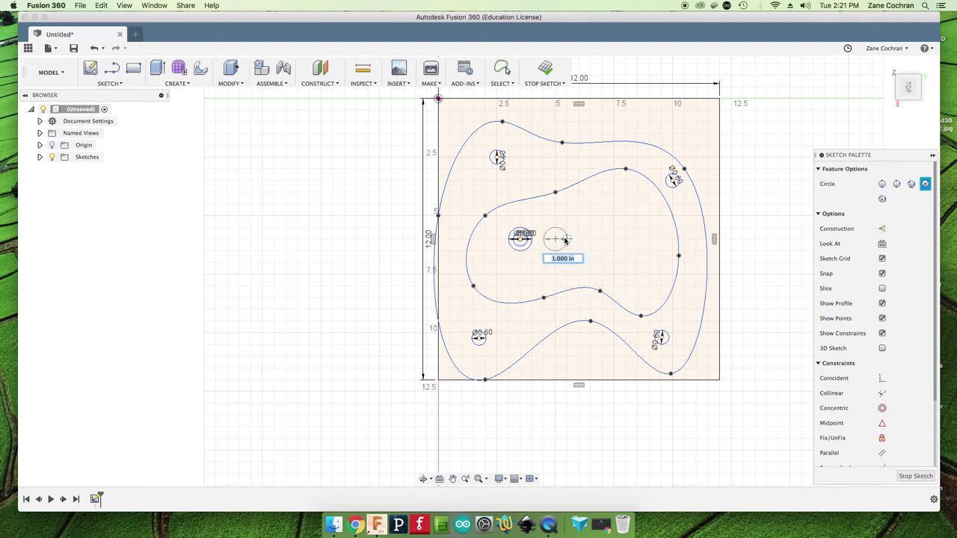
text(1 in)
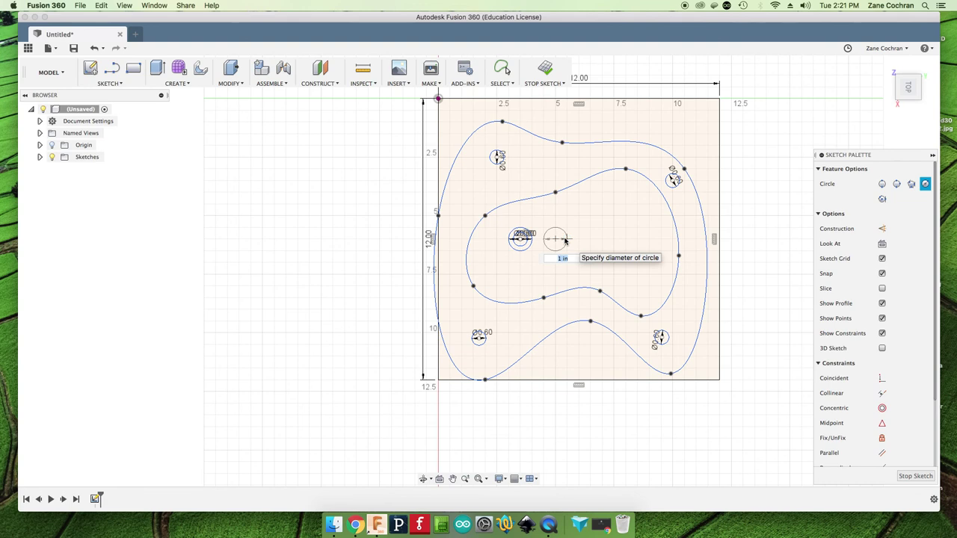
key(Return)
key(Escape)
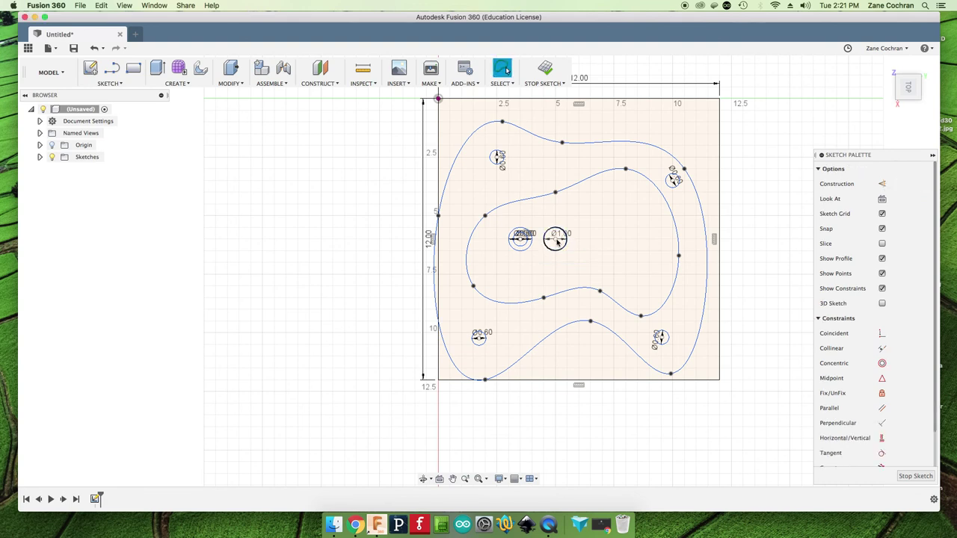
key(c)
click(555, 239)
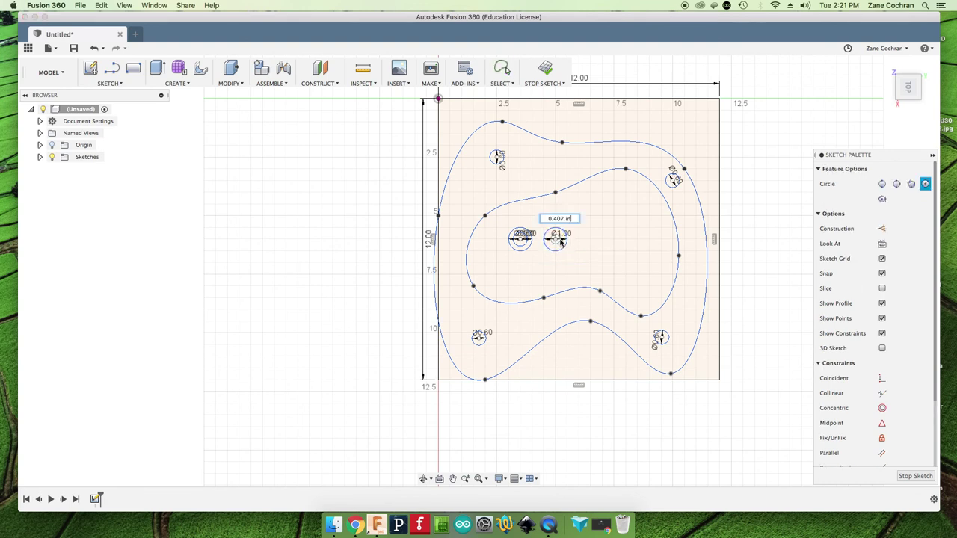
text(0.6 in)
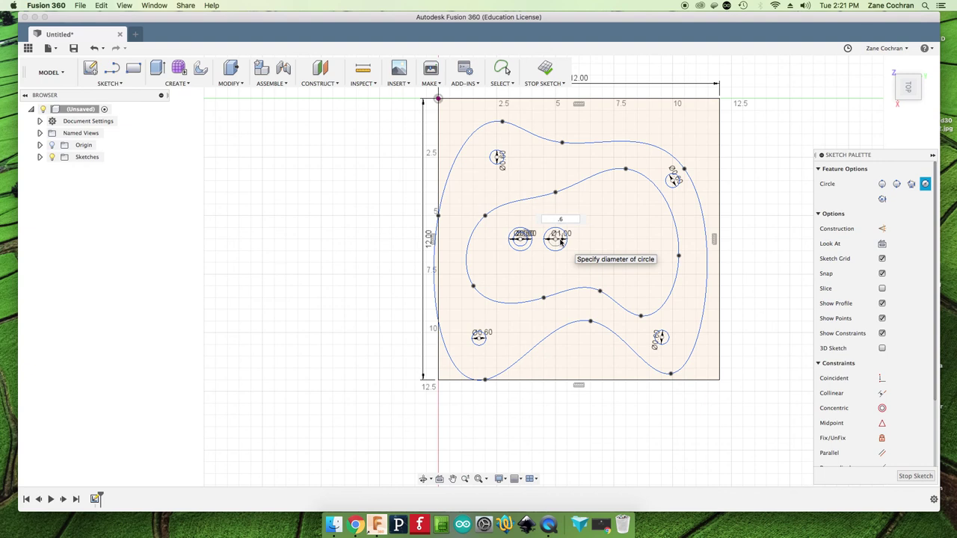
key(Return)
key(Escape)
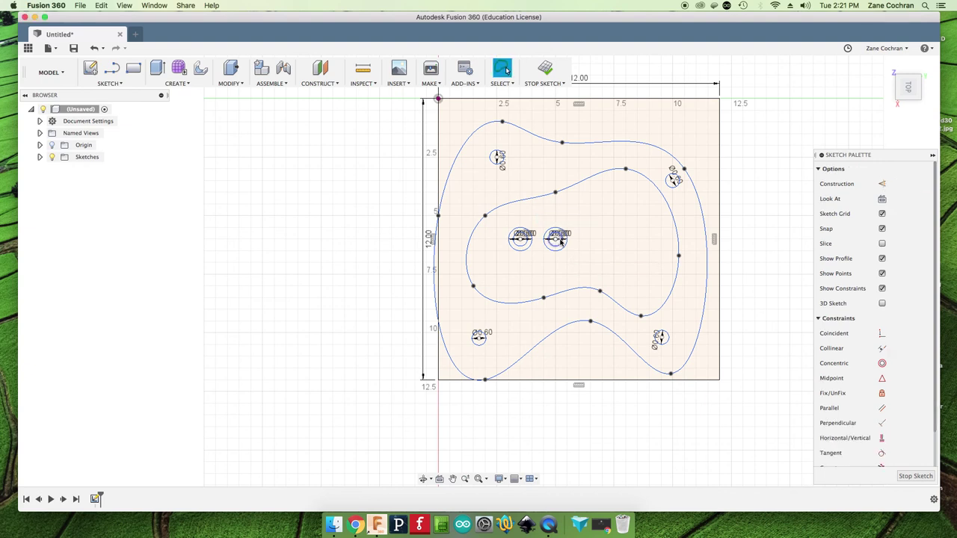
Add the third and fourth concentric 1 in and 0.6 in circle pairs further right.
key(c)
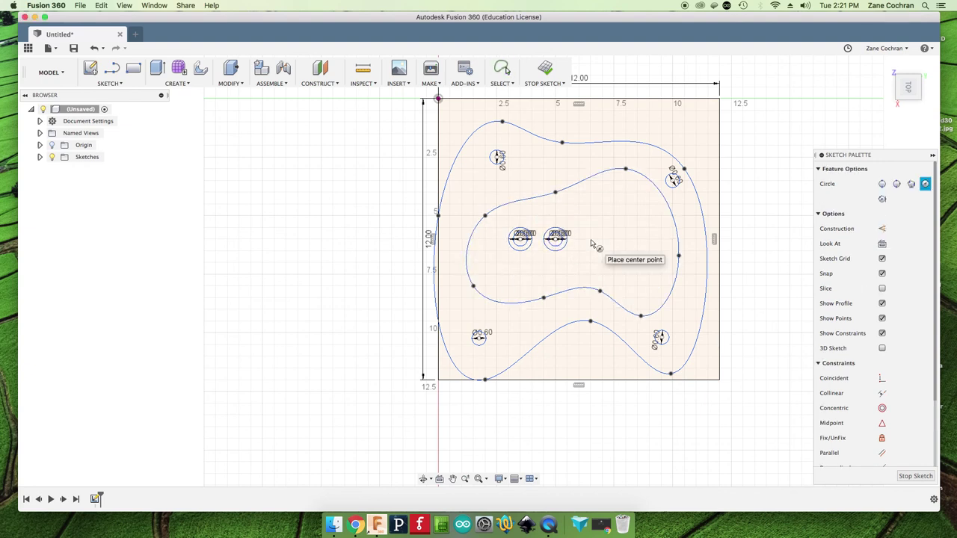
click(590, 240)
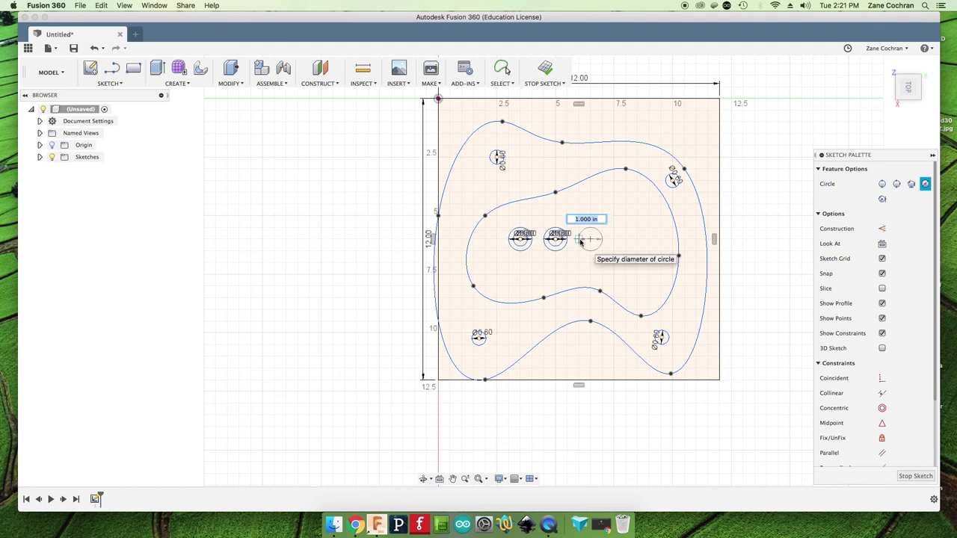
text(1)
key(Return)
key(Escape)
key(c)
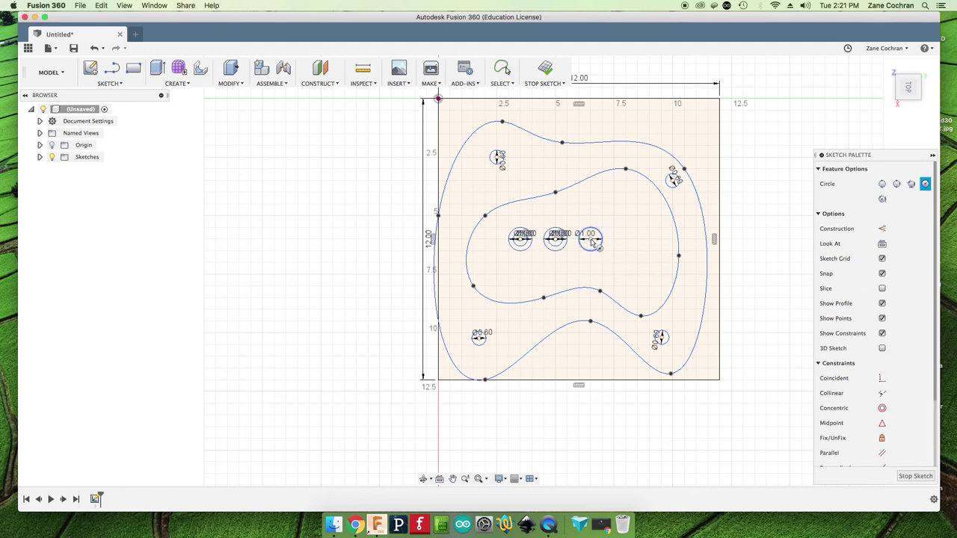
click(591, 240)
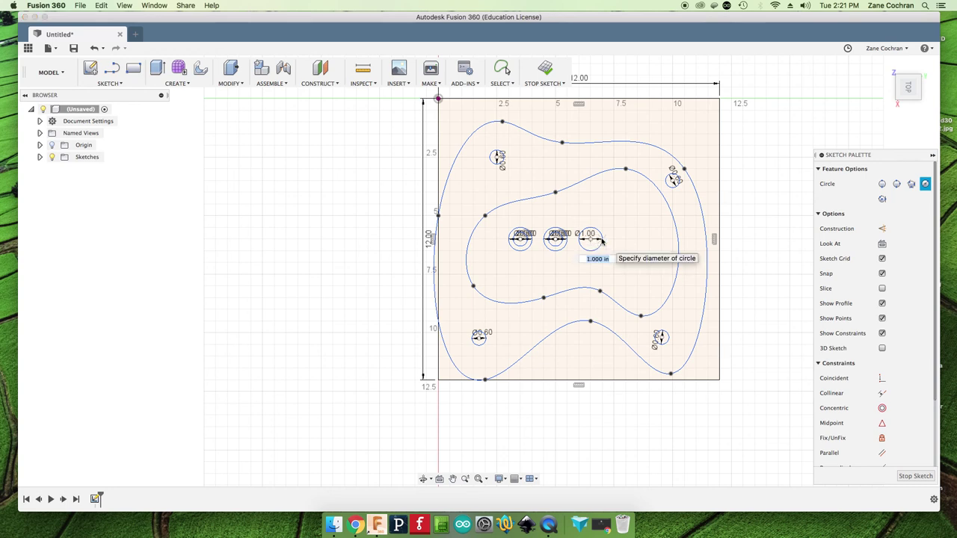
text(0.6)
key(Return)
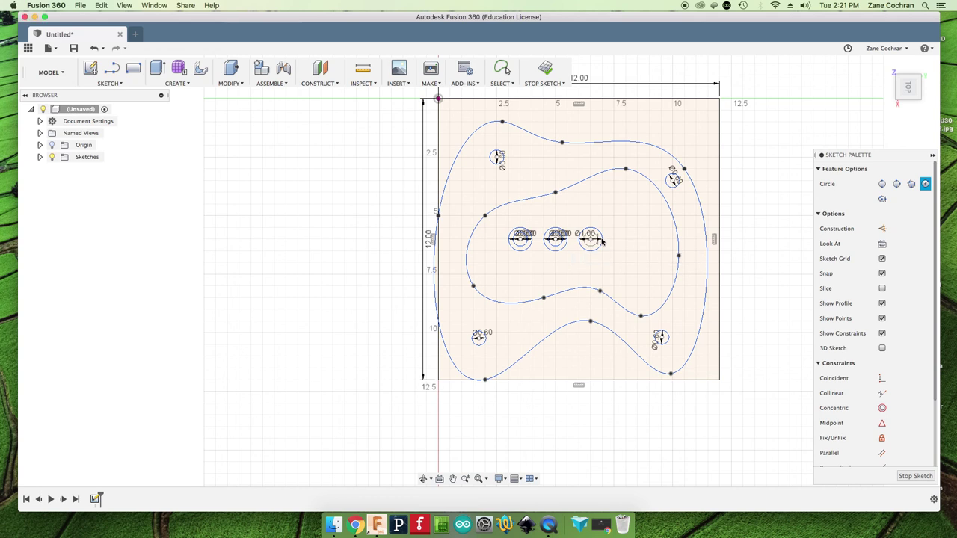
key(Escape)
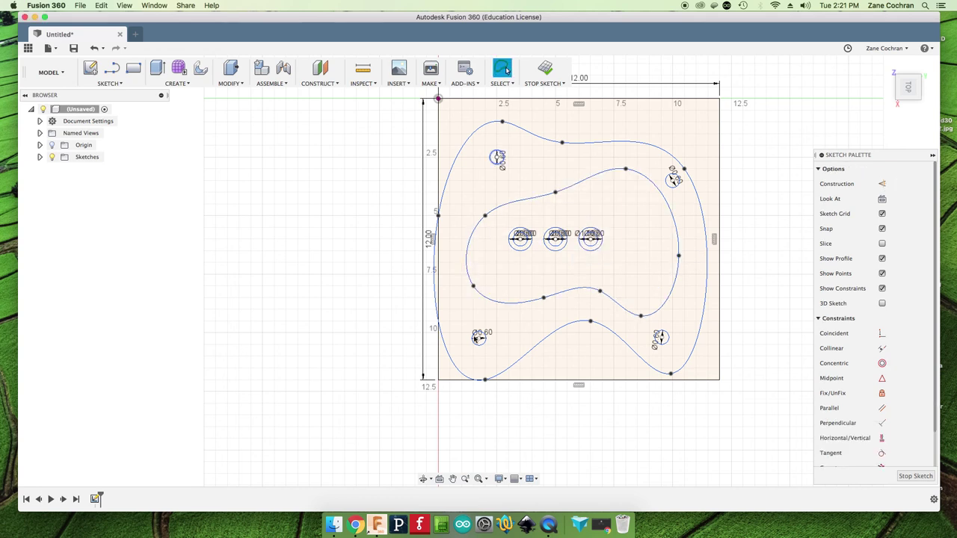
key(c)
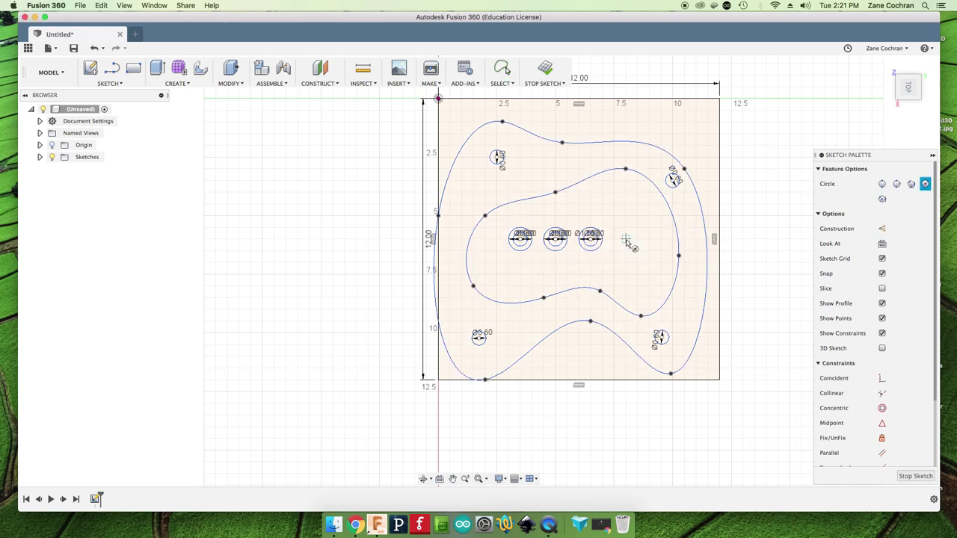
click(625, 238)
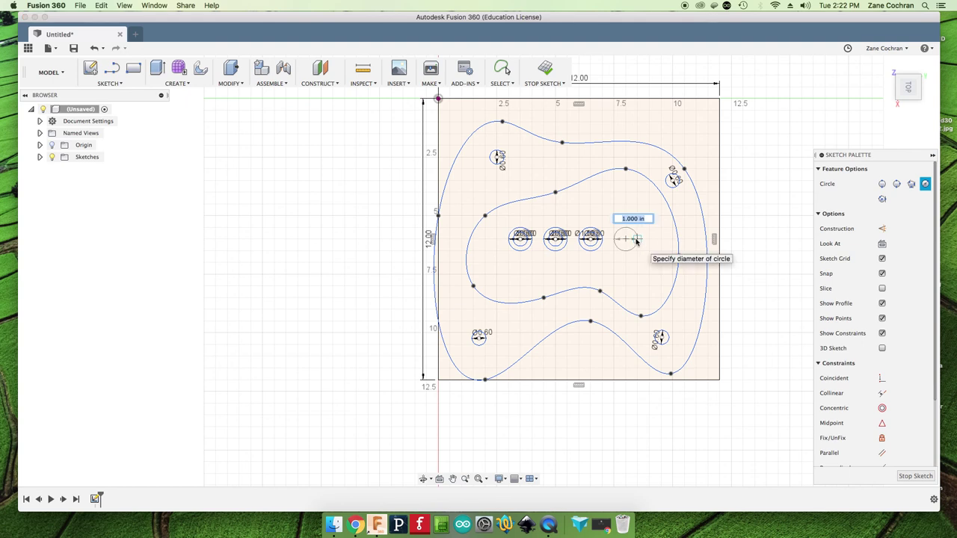
text(1)
key(Tab)
key(Return)
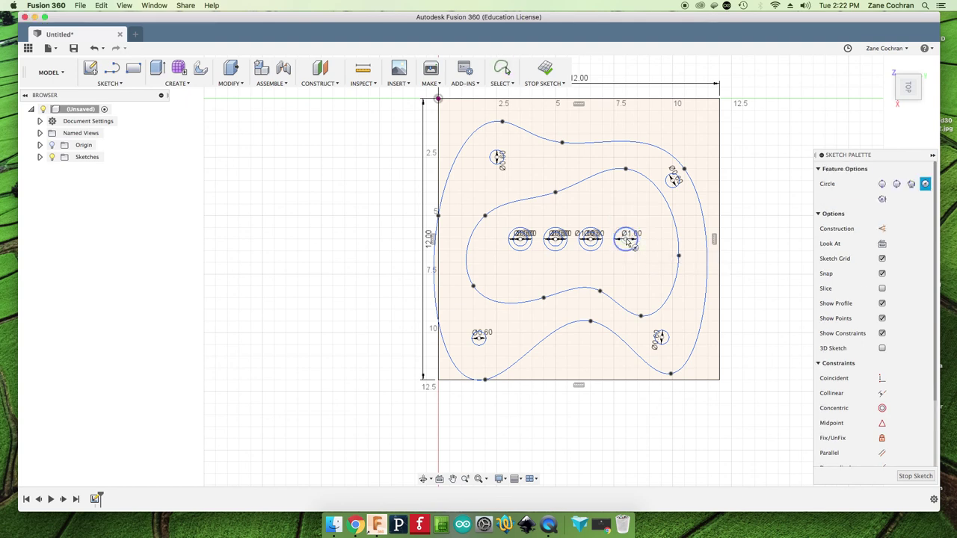
click(625, 239)
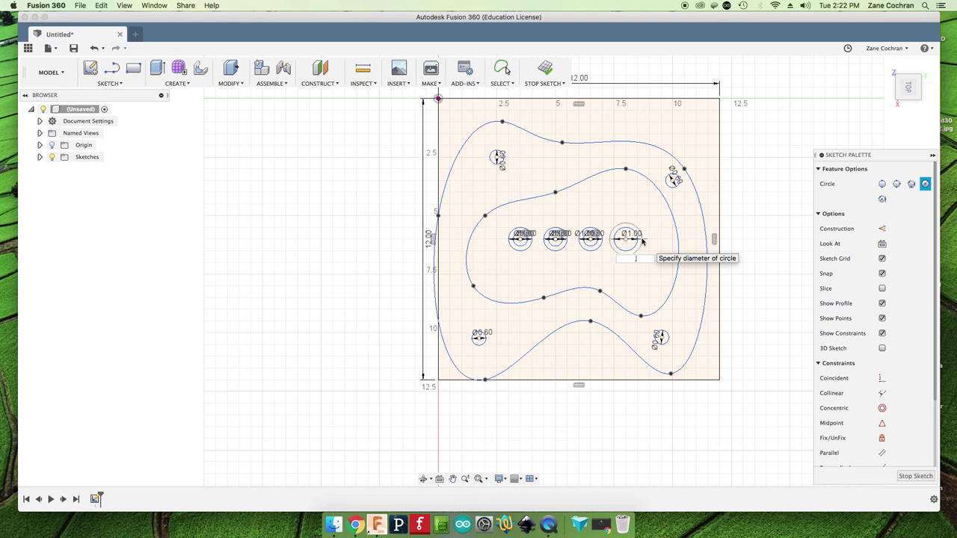
text(0.6)
key(Tab)
key(Return)
key(Escape)
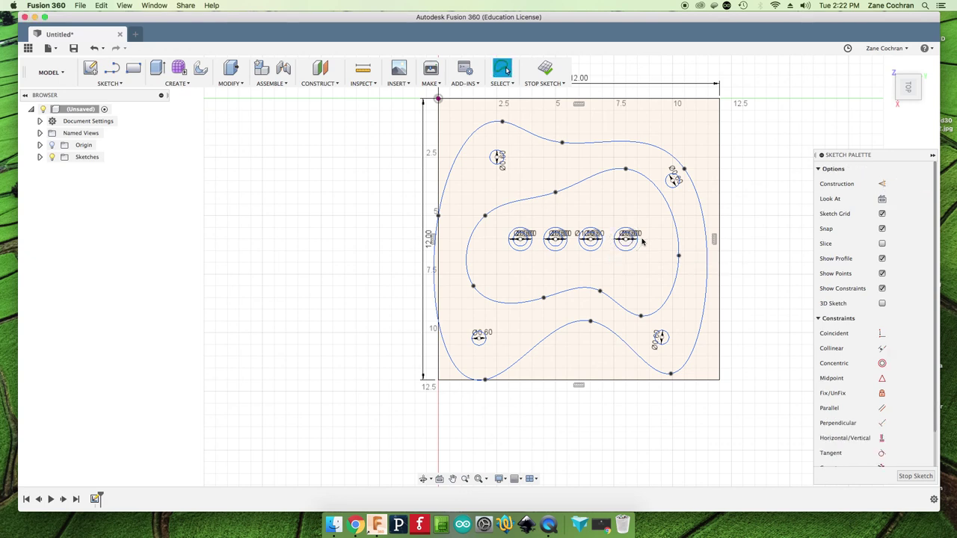
Delete the 12 in bounding rectangle's four edges and its 12.00 dimensions.
click(439, 148)
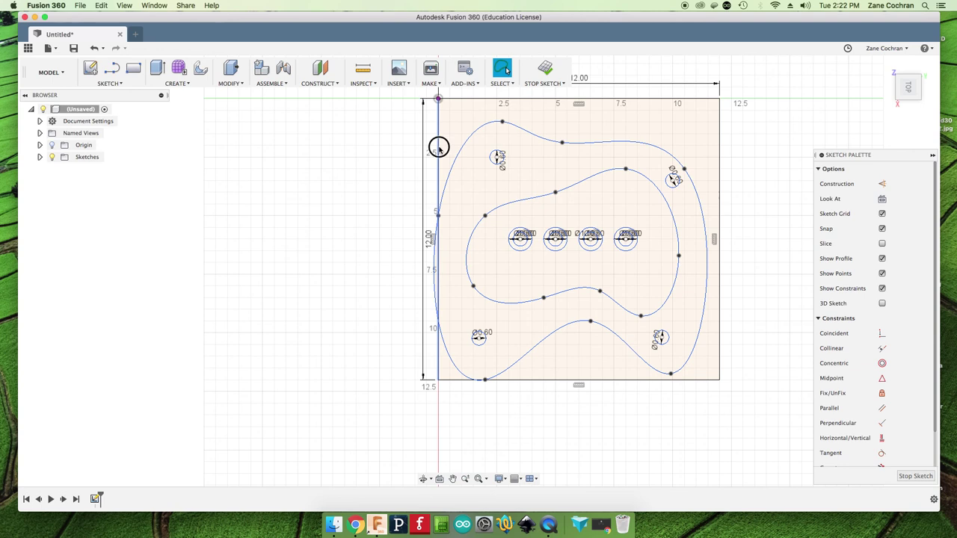
click(474, 98)
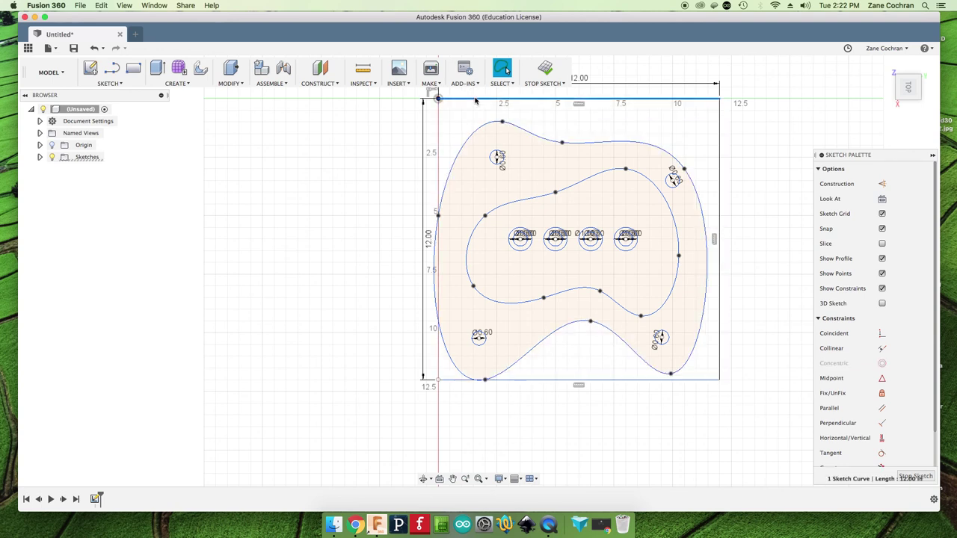
key(Escape)
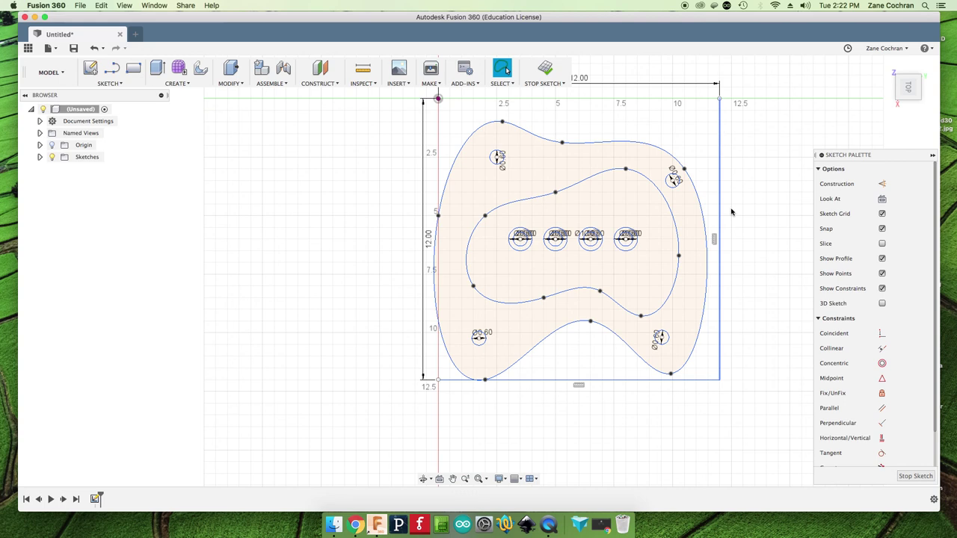
key(Delete)
click(647, 380)
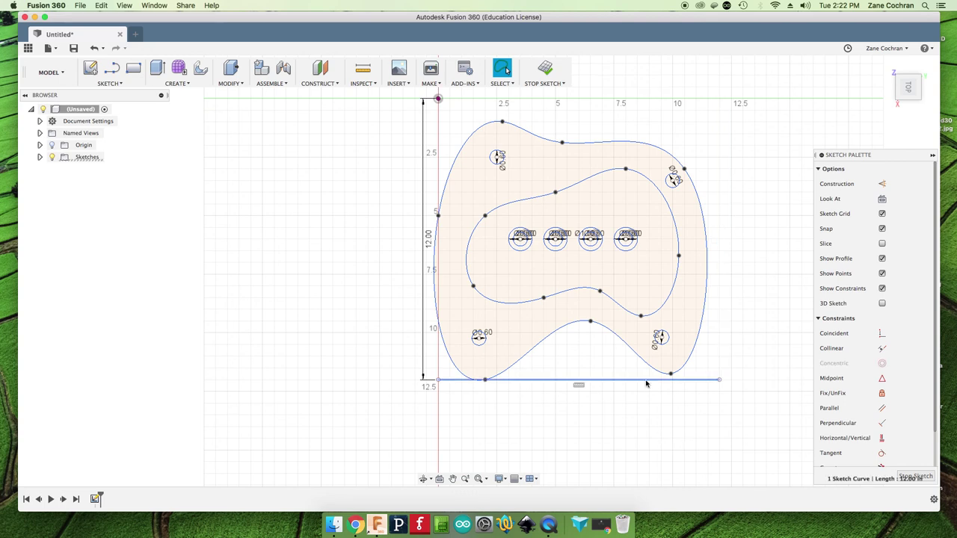
key(Delete)
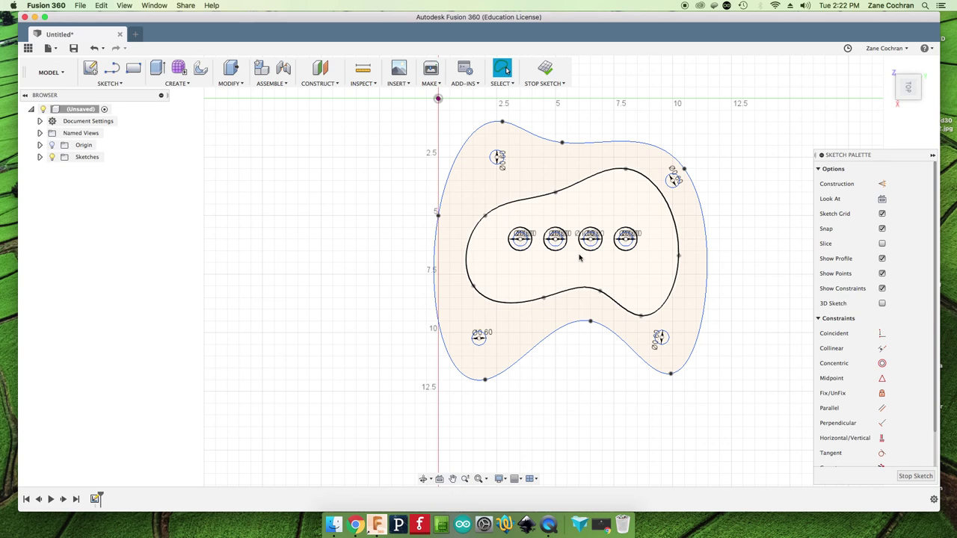
click(523, 242)
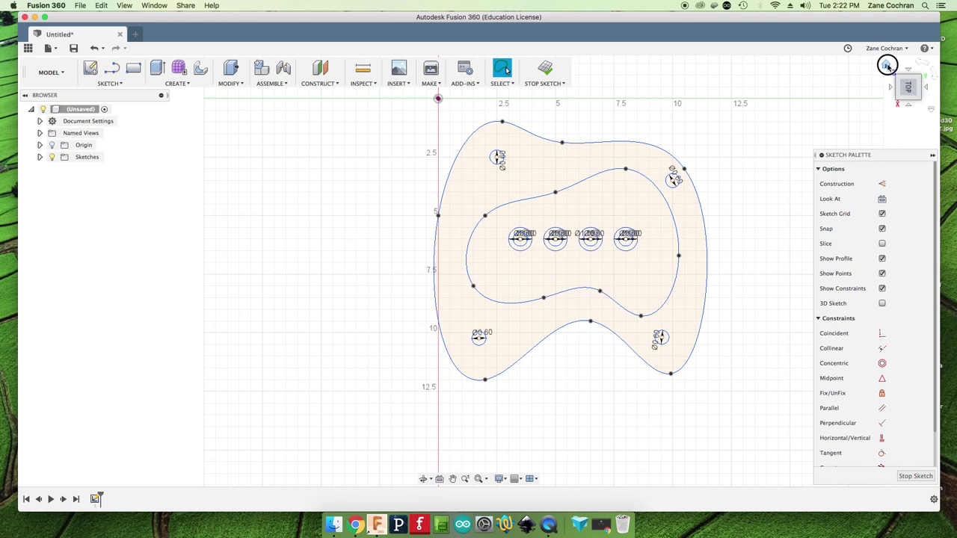
Extrude the outer ring profile and the four tube rings 0.5 in from the home view.
click(885, 66)
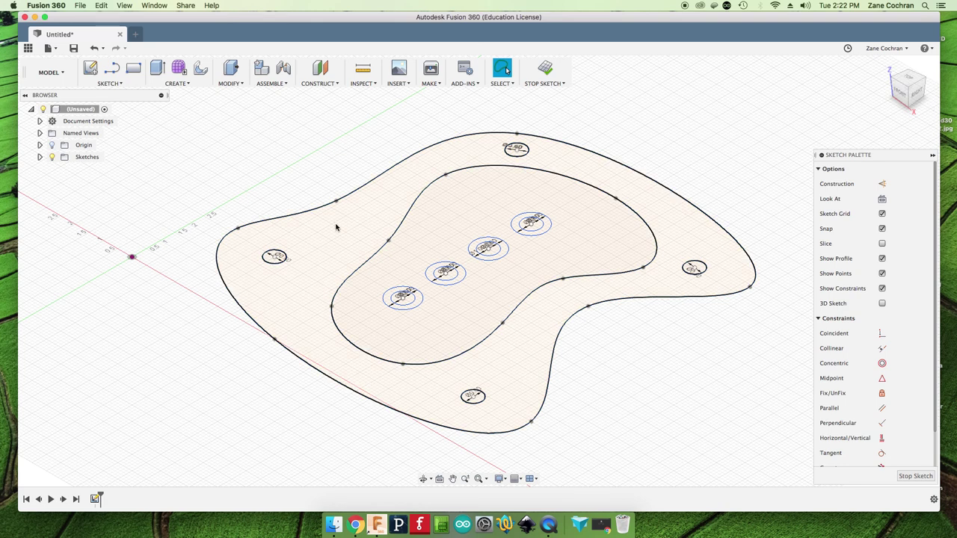
click(224, 83)
click(189, 87)
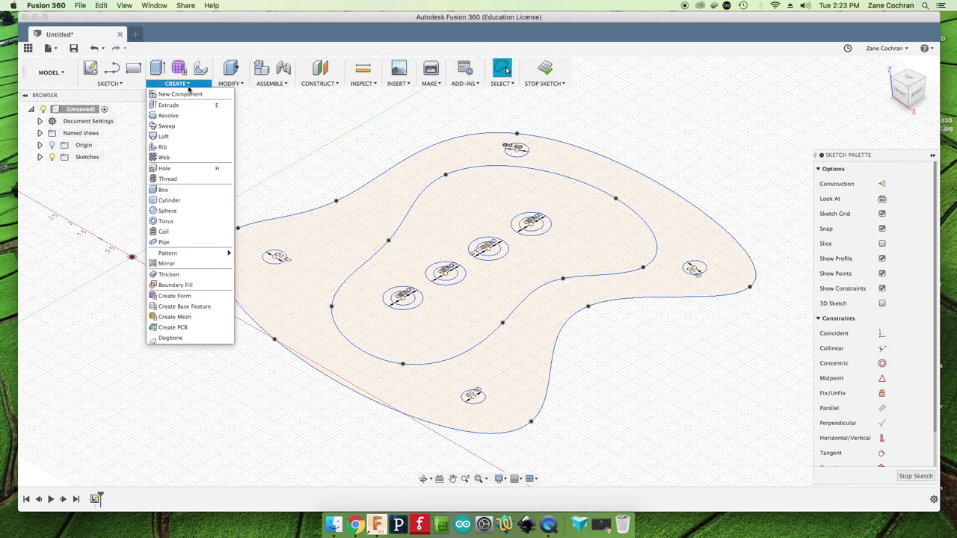
click(187, 106)
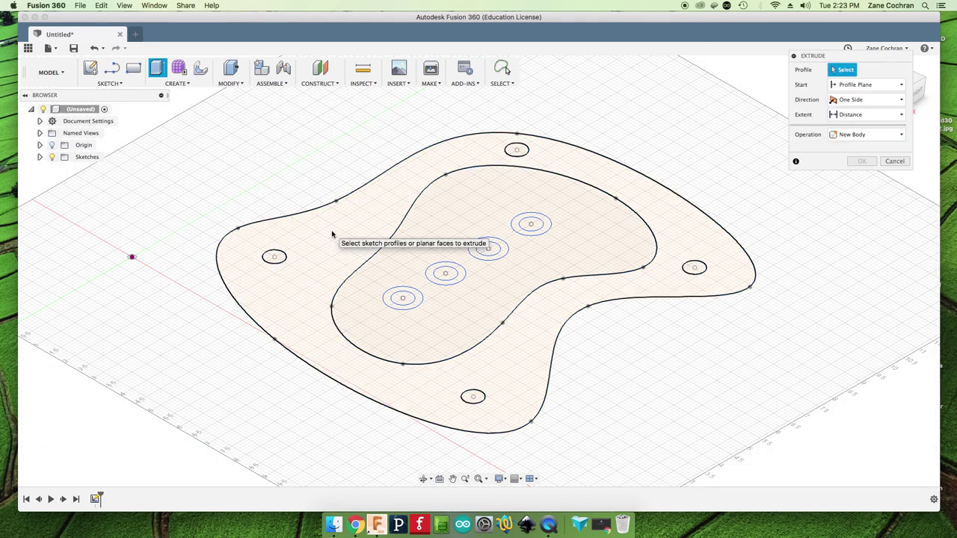
click(334, 236)
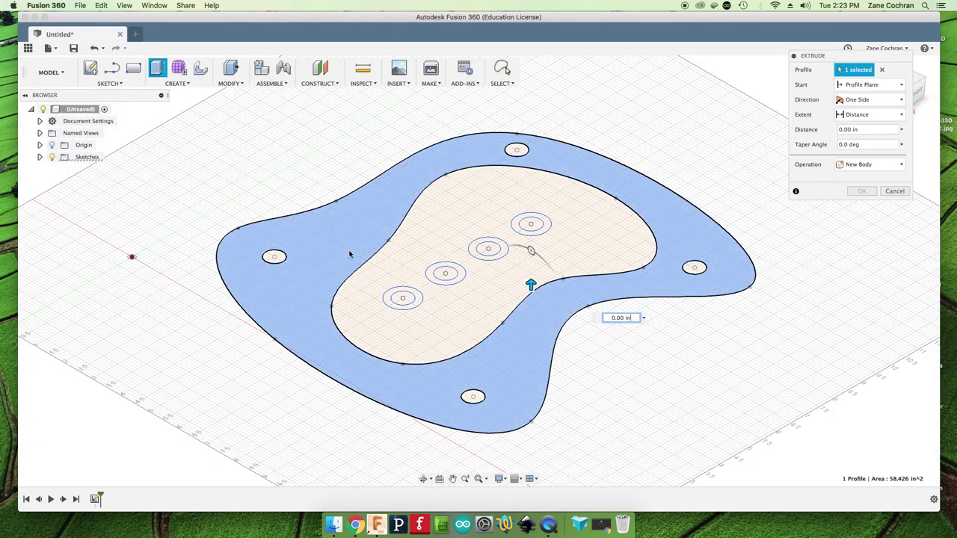
click(389, 302)
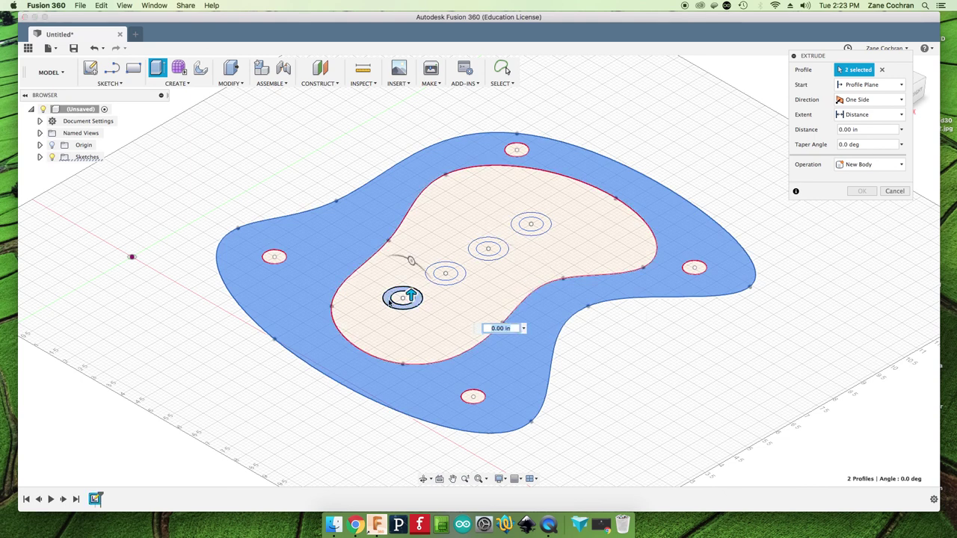
click(437, 282)
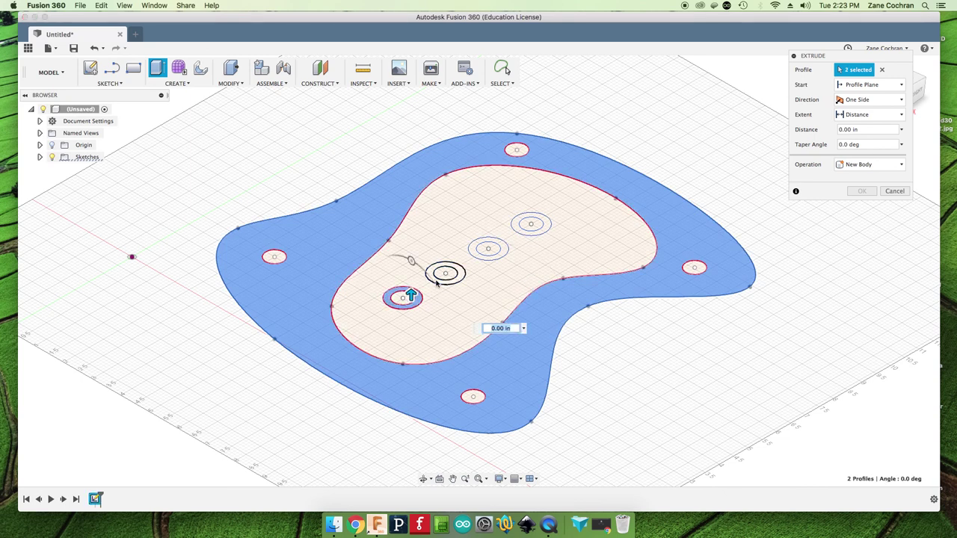
click(488, 257)
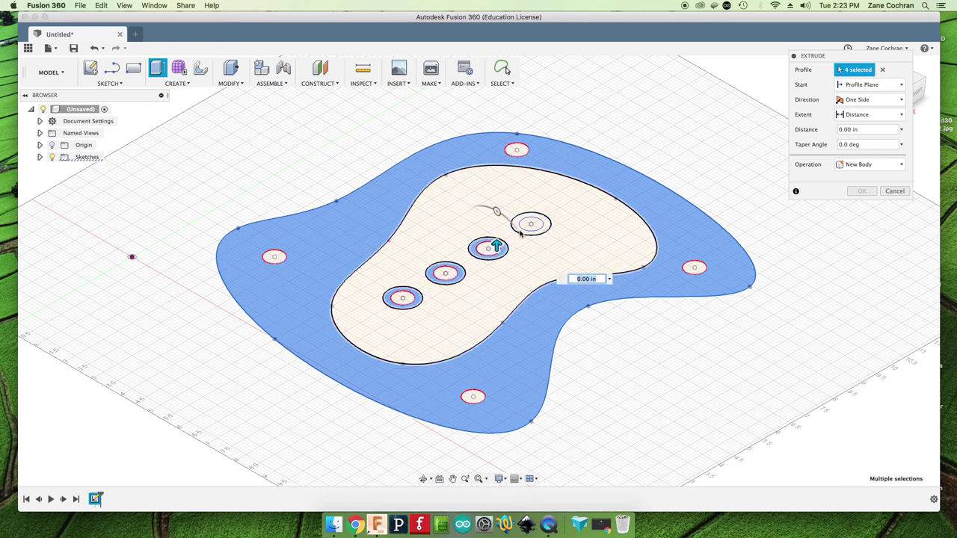
click(521, 233)
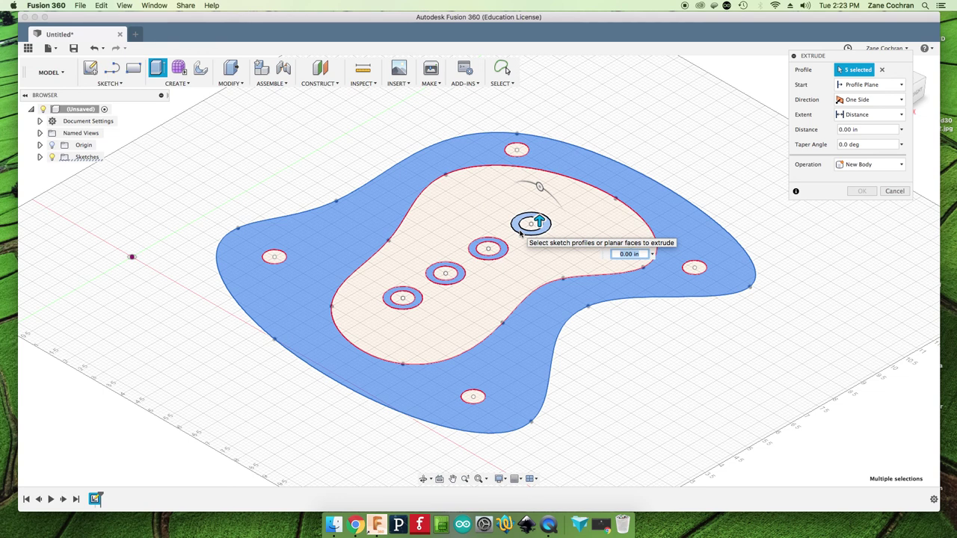
text(.5)
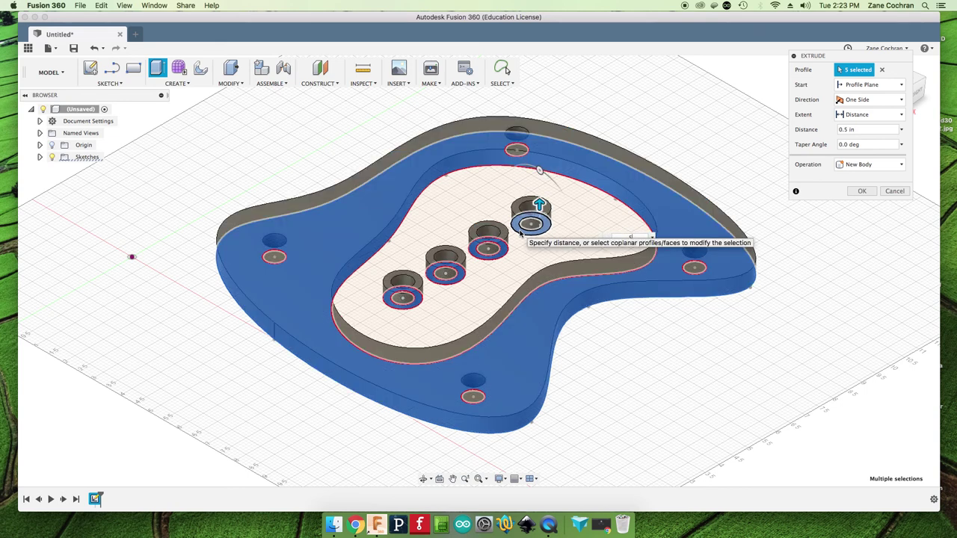
key(Return)
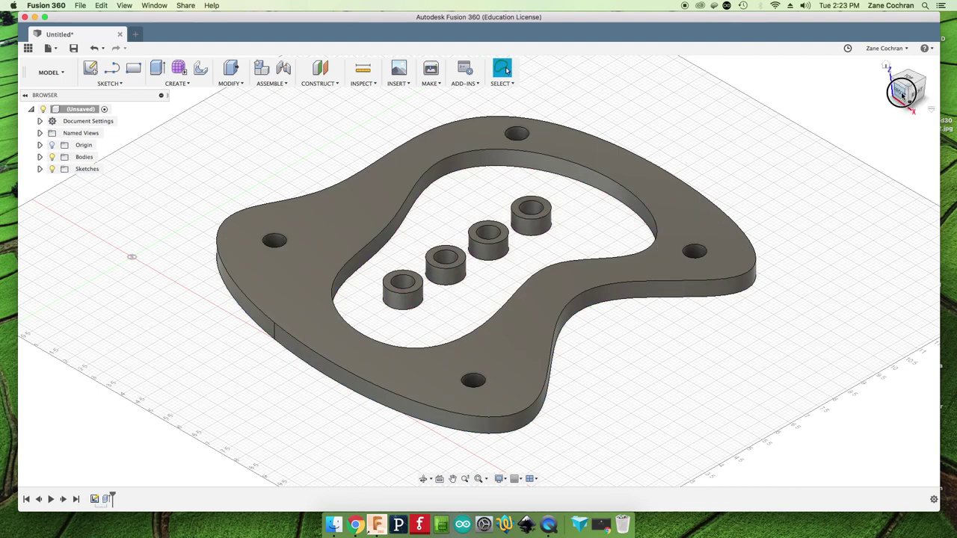
mouse_move(902, 95)
mouse_down()
mouse_move(892, 59)
mouse_move(908, 103)
mouse_up()
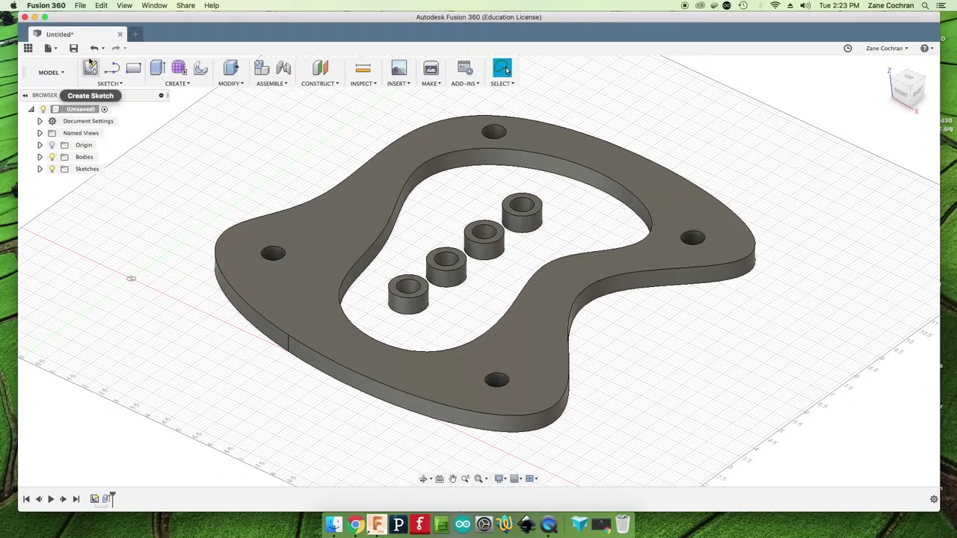
Save the design under the name 'Stool Sample'.
click(73, 47)
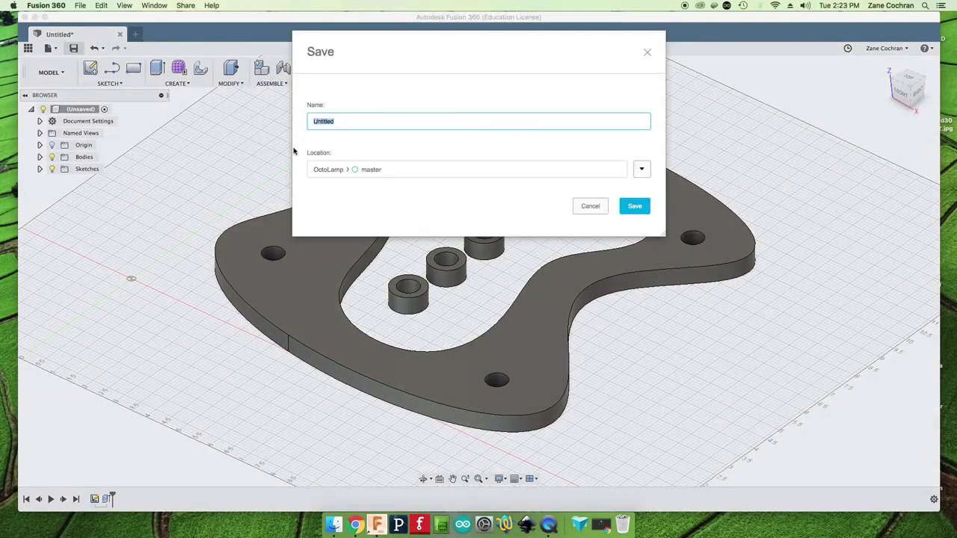
text(Stool Sample)
key(Return)
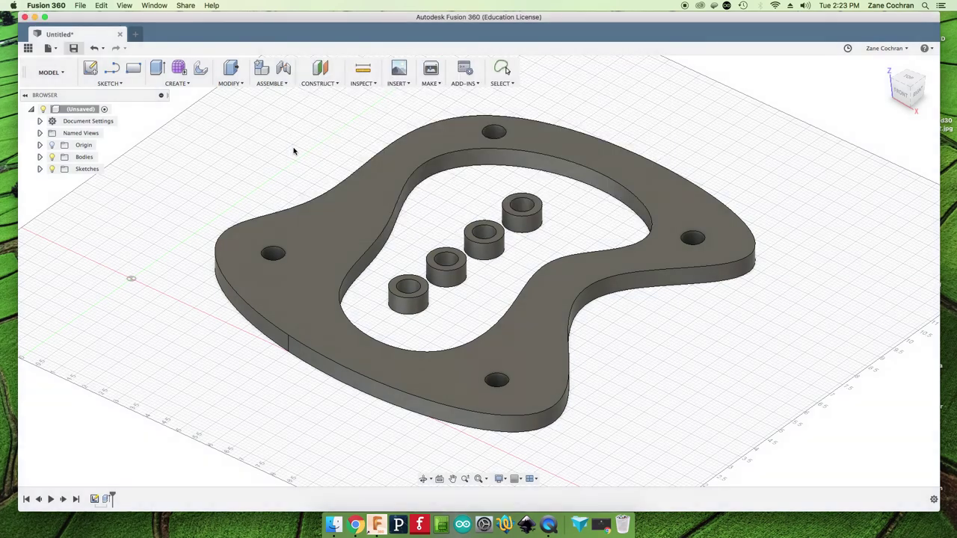